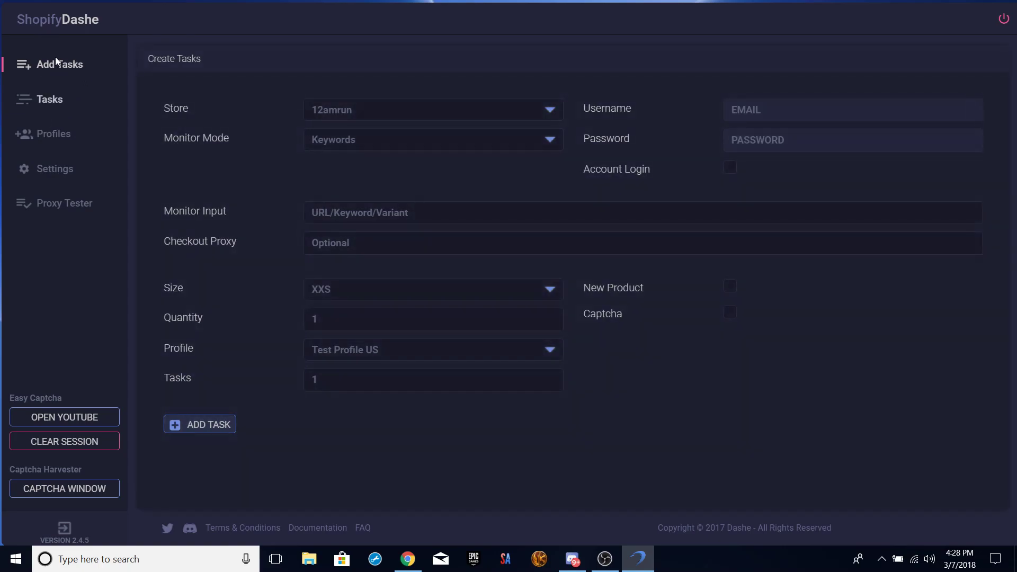
Change the new task's store from 12amrun to Kith.
left_click(466, 107)
key("k")
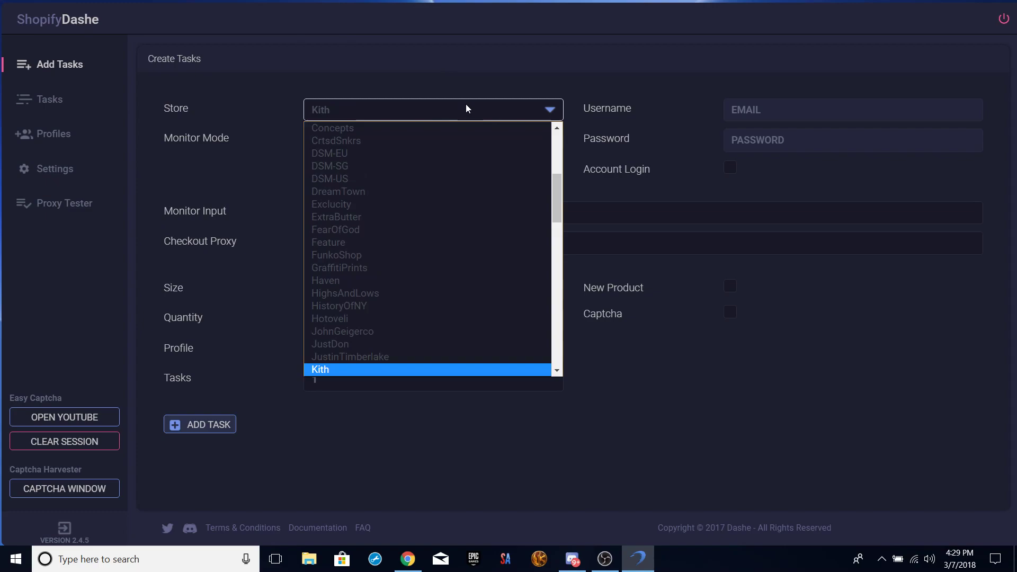
key("Return")
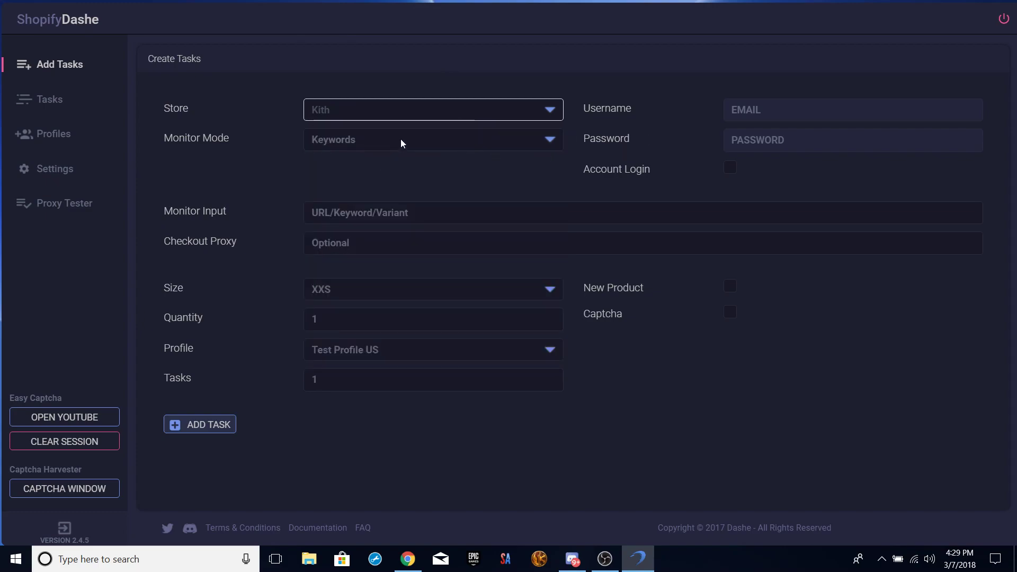
left_click(400, 139)
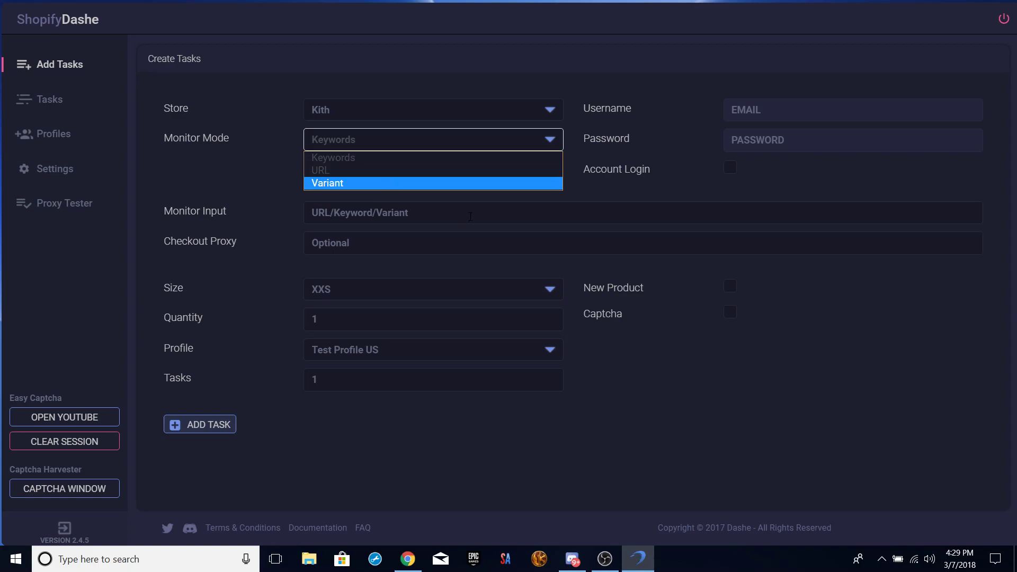
left_click(415, 160)
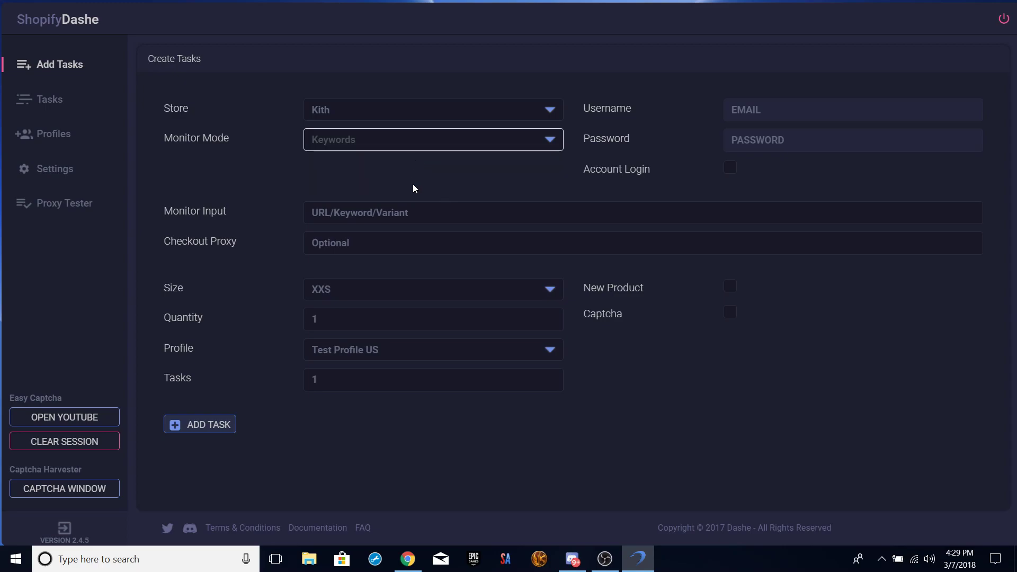
left_click(413, 212)
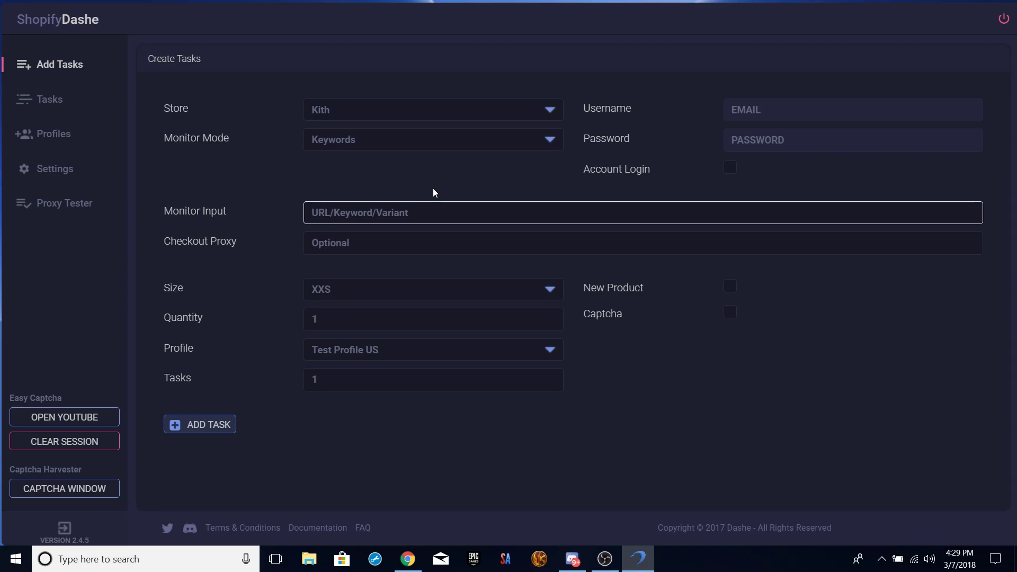
type("+Air,+jorda")
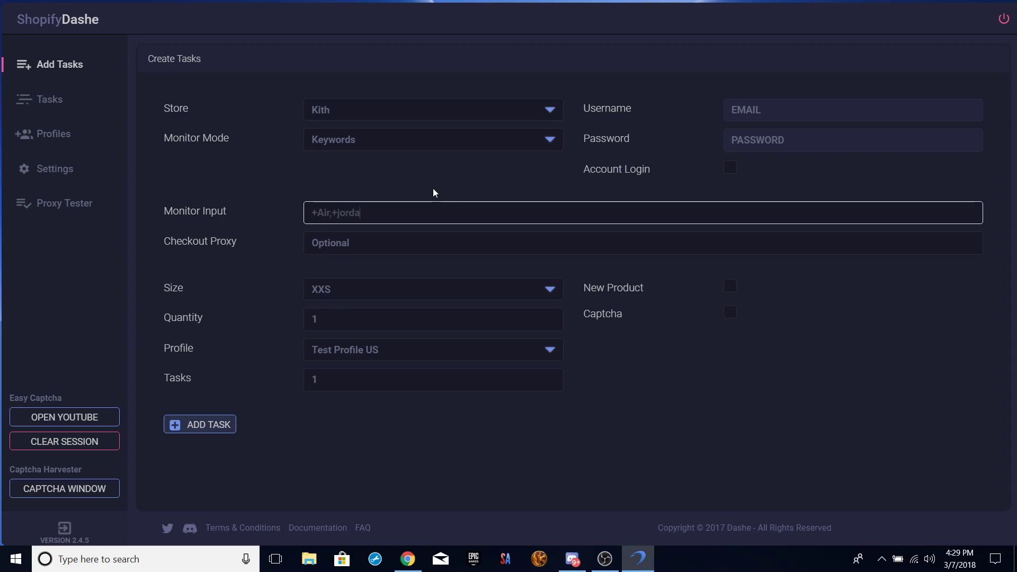
type("n,+off,+whi")
type("gs")
key("BackSpace")
key("BackSpace")
key("BackSpace")
key("BackSpace")
key("BackSpace")
key("BackSpace")
key("BackSpace")
key("BackSpace")
key("BackSpace")
key("BackSpace")
key("BackSpace")
key("BackSpace")
key("BackSpace")
key("BackSpace")
key("BackSpace")
key("BackSpace")
key("BackSpace")
key("BackSpace")
key("BackSpace")
key("BackSpace")
key("BackSpace")
key("BackSpace")
key("BackSpace")
key("BackSpace")
key("BackSpace")
key("BackSpace")
key("BackSpace")
key("BackSpace")
key("BackSpace")
key("BackSpace")
key("BackSpace")
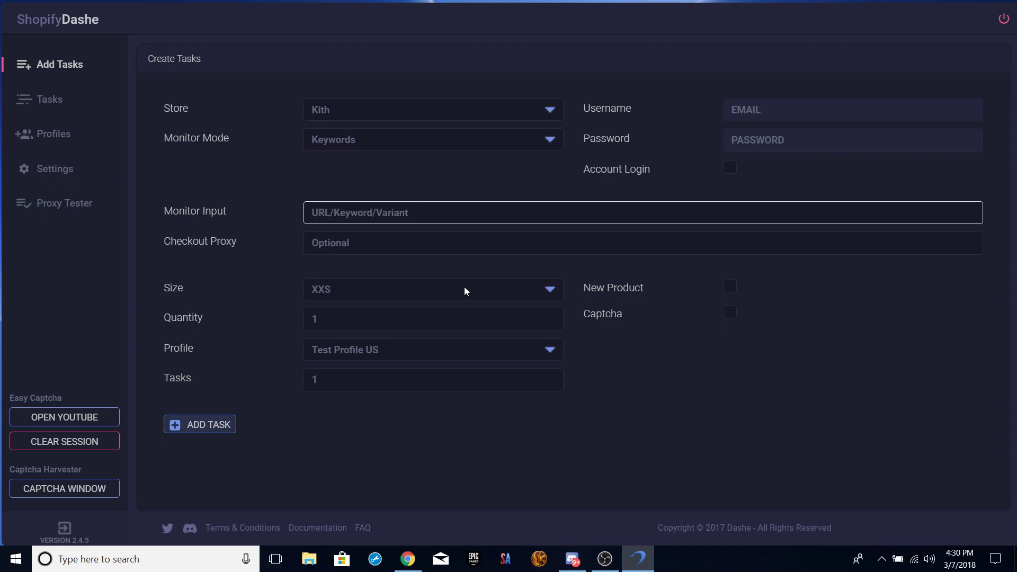
Switch the task's monitor mode from Keywords to URL.
left_click(256, 231)
left_click(380, 143)
left_click(363, 172)
left_click(362, 207)
left_click(418, 140)
left_click(379, 217)
type("w")
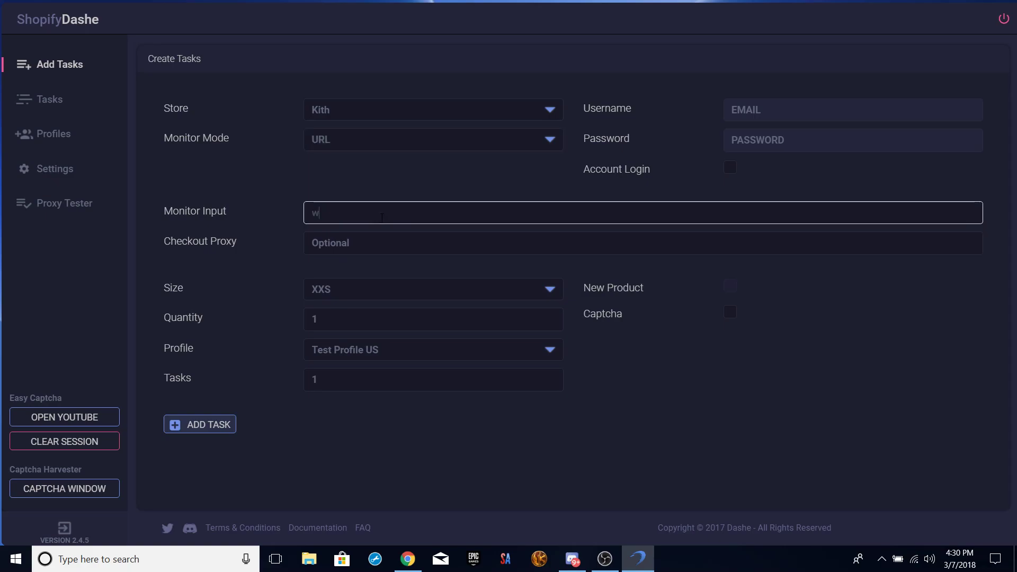
type("ww.google.com,+air,+jordan")
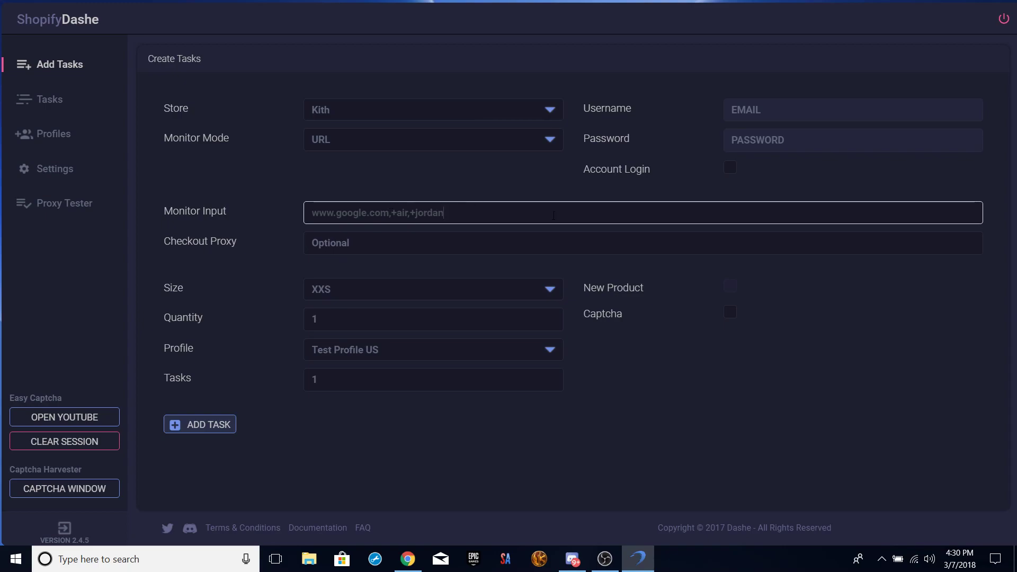
key("ctrl+a")
key("BackSpace")
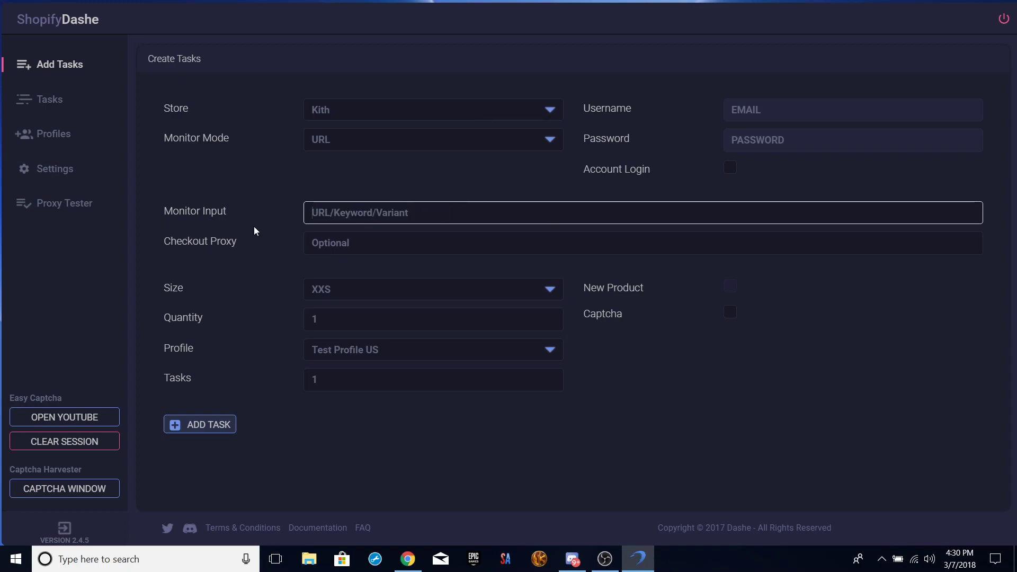
left_click(472, 155)
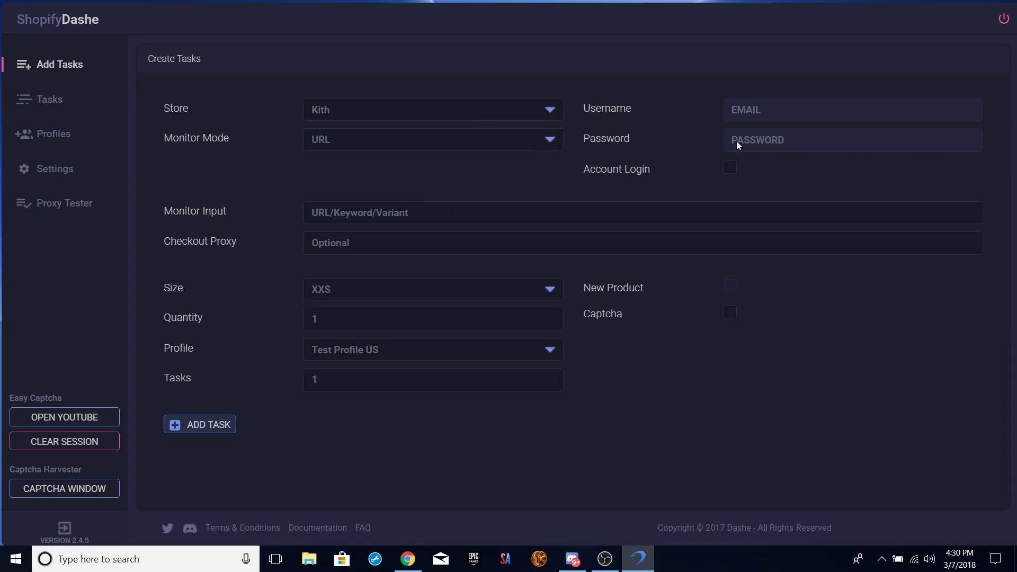
left_click(368, 250)
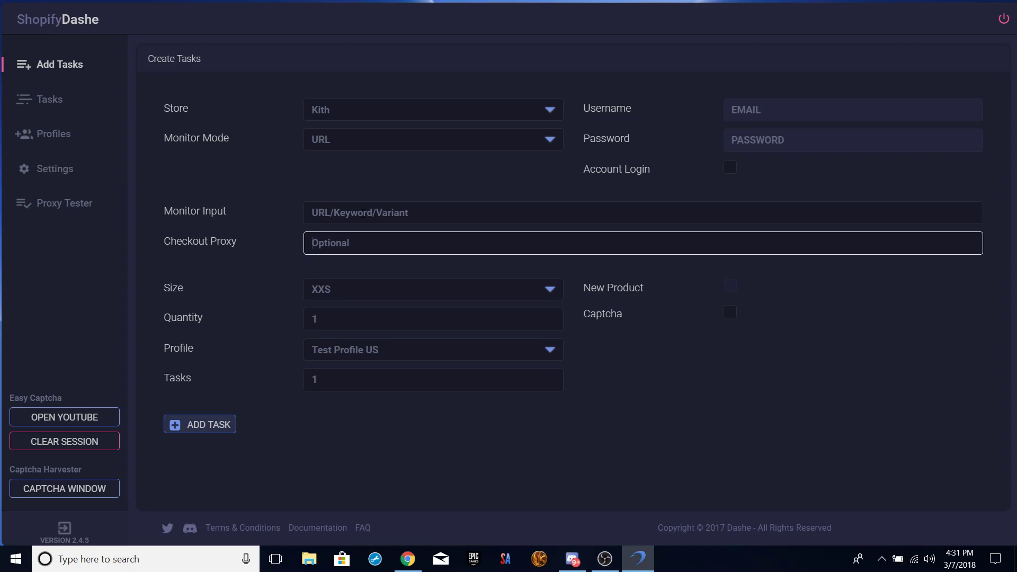
Browse the size list without changing it, leaving XXS selected.
left_click(377, 289)
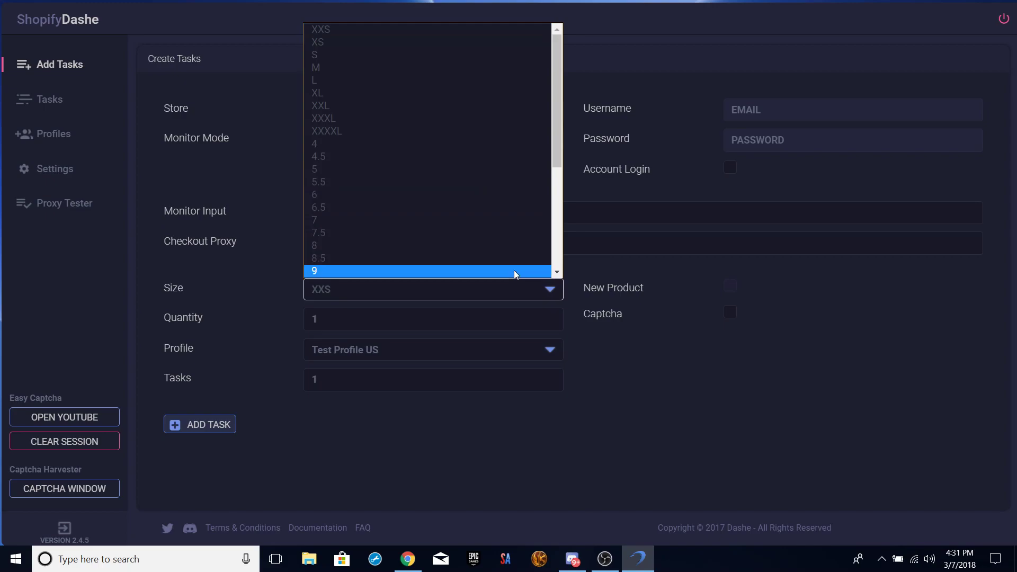
left_click(557, 272)
left_click(559, 274)
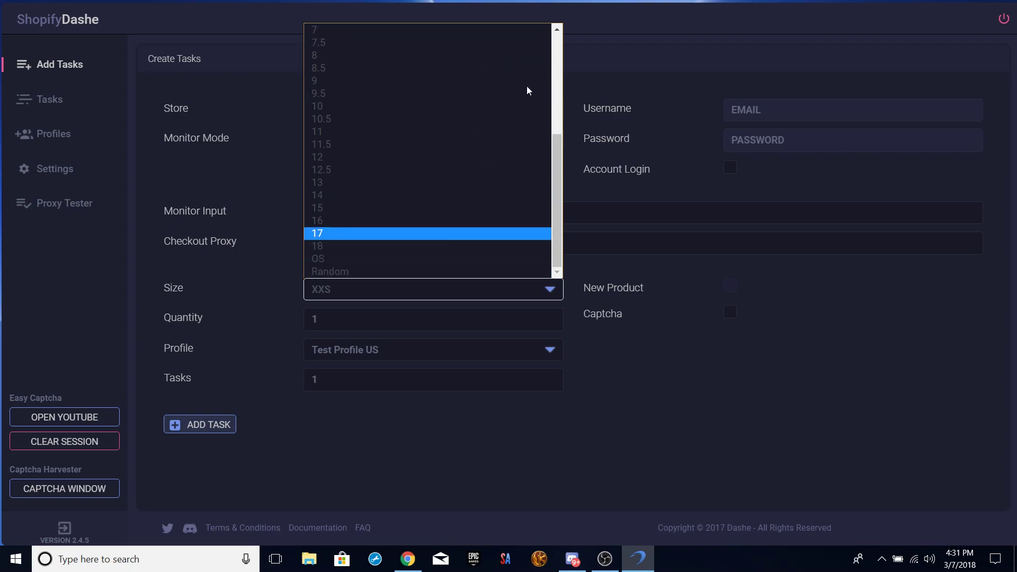
left_click(696, 271)
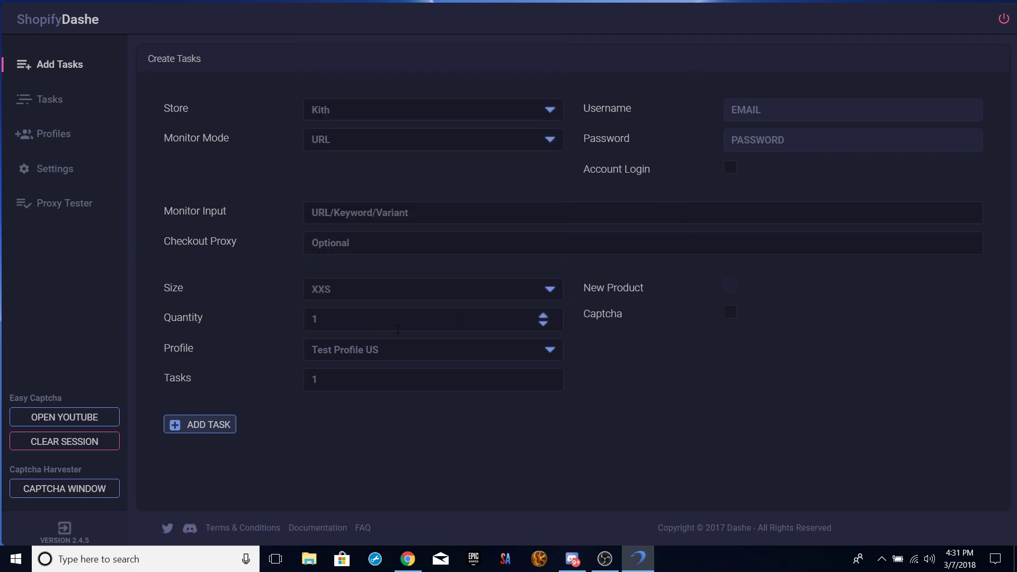
Turn captcha on for the Kith task, keeping size XXS.
left_click(730, 315)
left_click(730, 314)
left_click(729, 313)
left_click(466, 295)
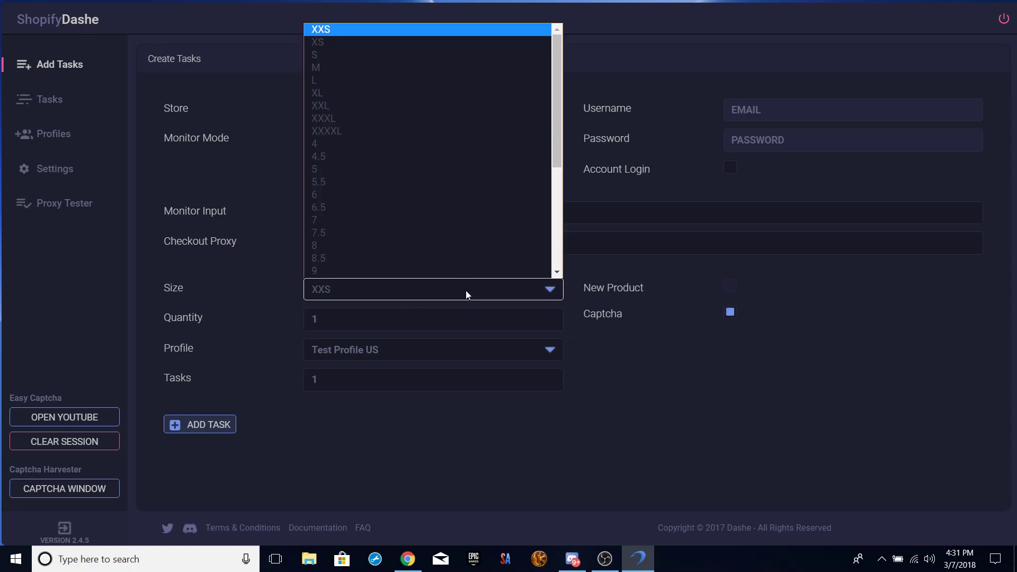
left_click(466, 289)
left_click(518, 263)
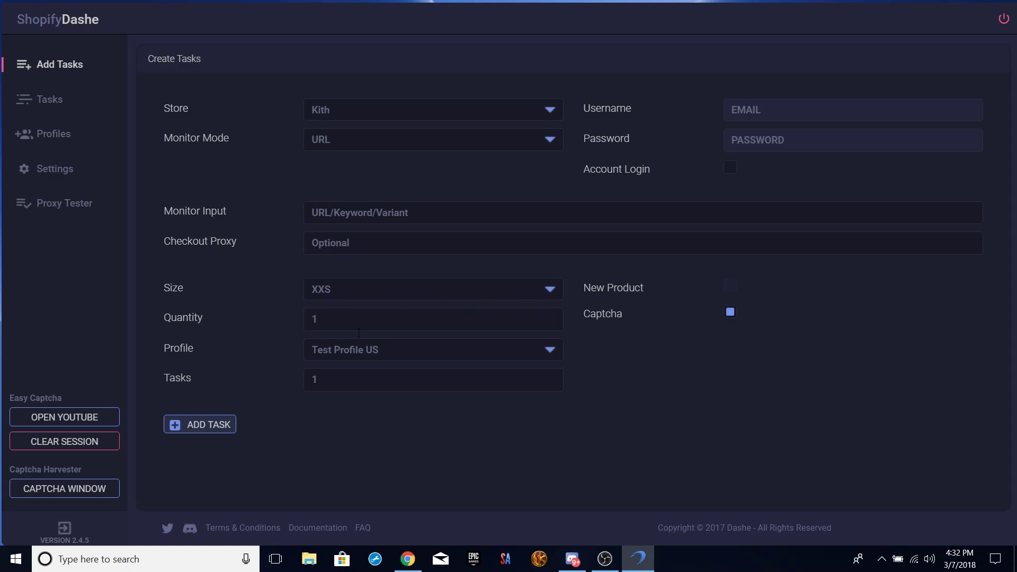
Keep Test Profile US, set size 8 and raise the task count to 3.
left_click(512, 358)
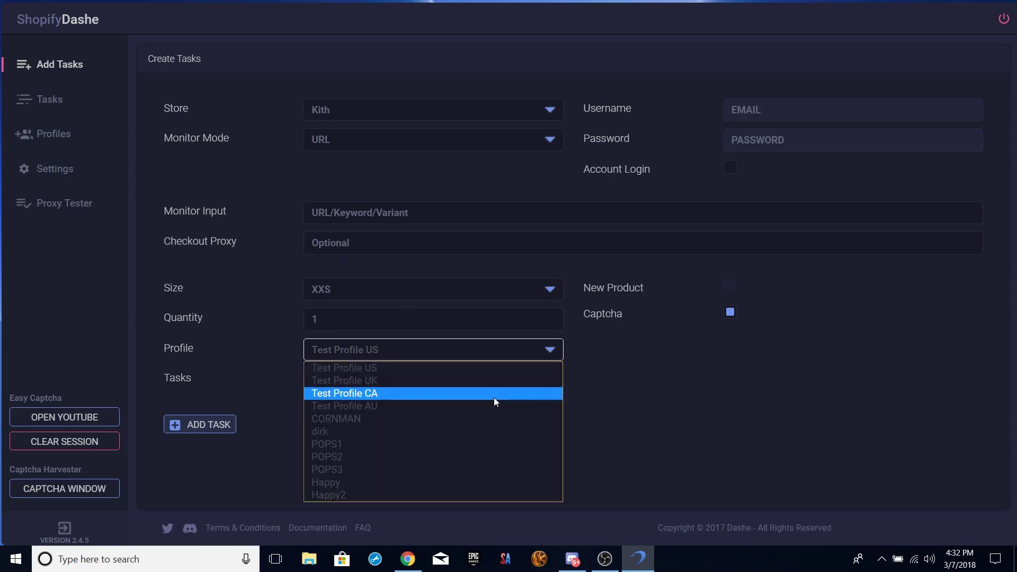
left_click(502, 365)
left_click(507, 360)
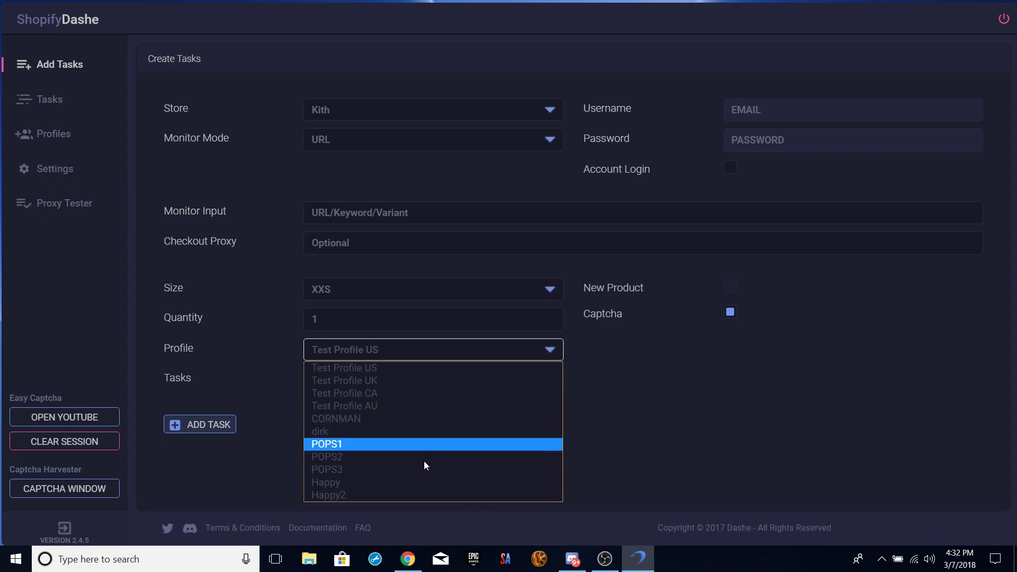
left_click(710, 392)
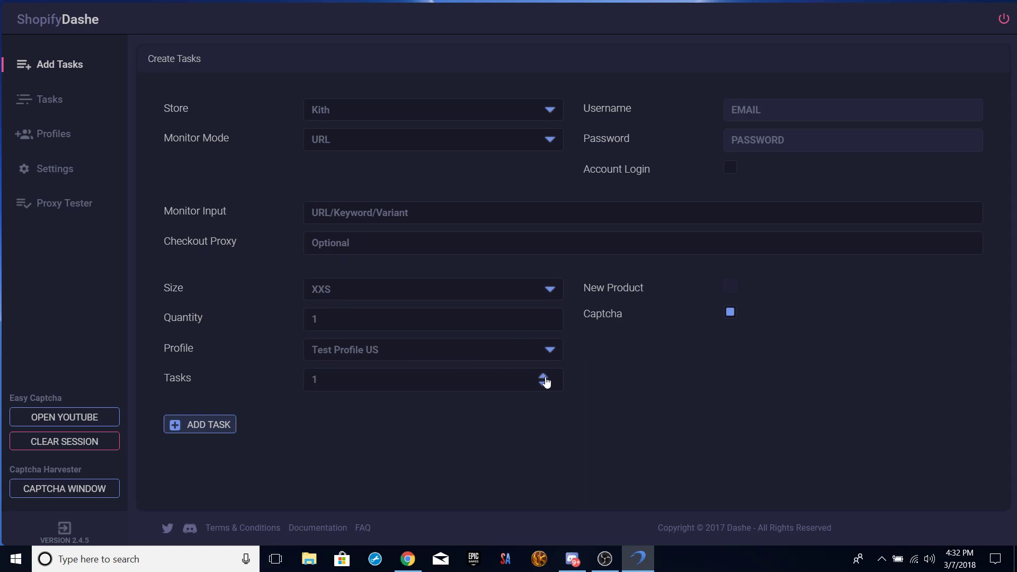
left_click(494, 294)
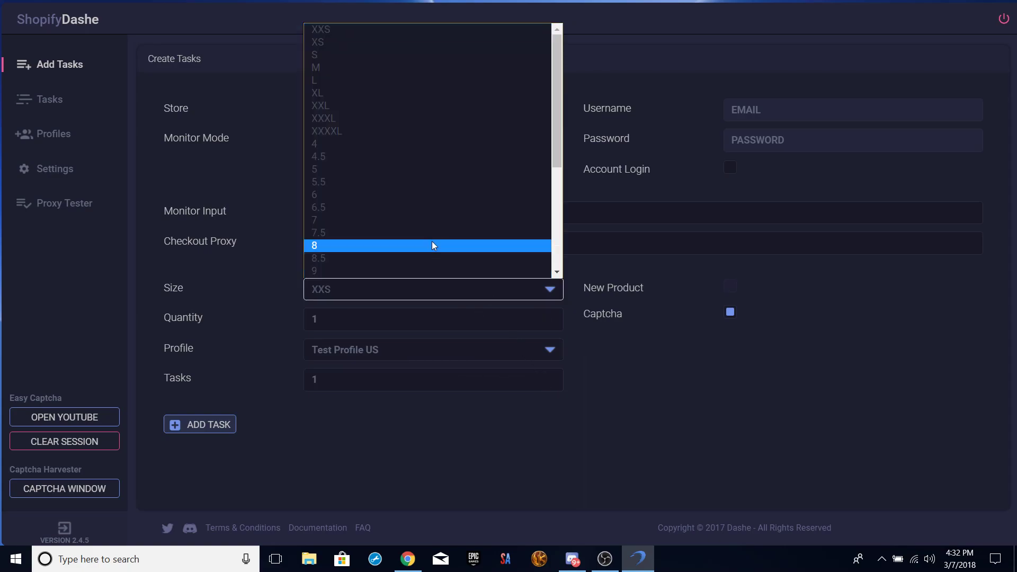
left_click(432, 240)
left_click(550, 381)
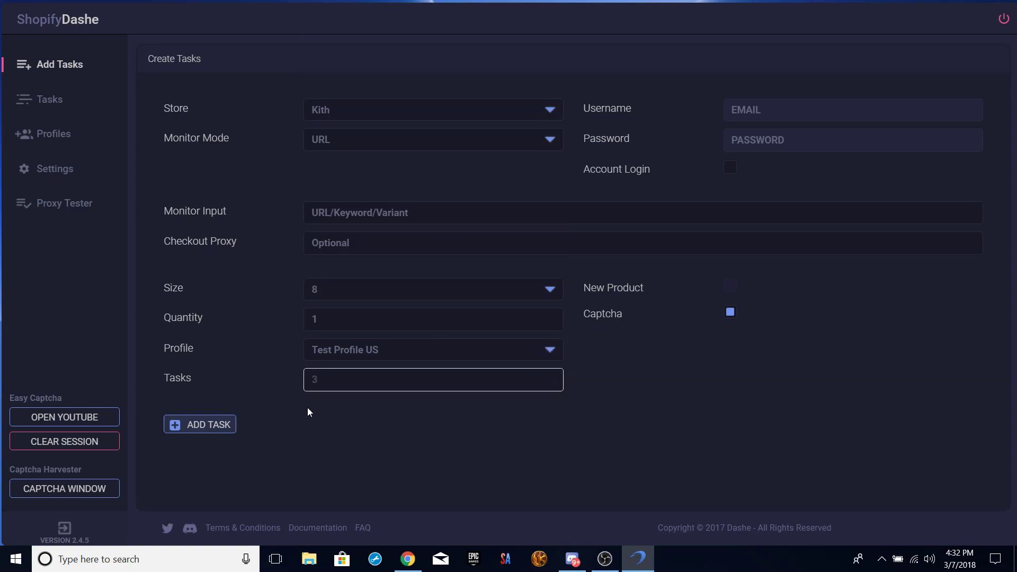
Try ADD TASK twice and check the Tasks page, where no tasks appear.
left_click(204, 428)
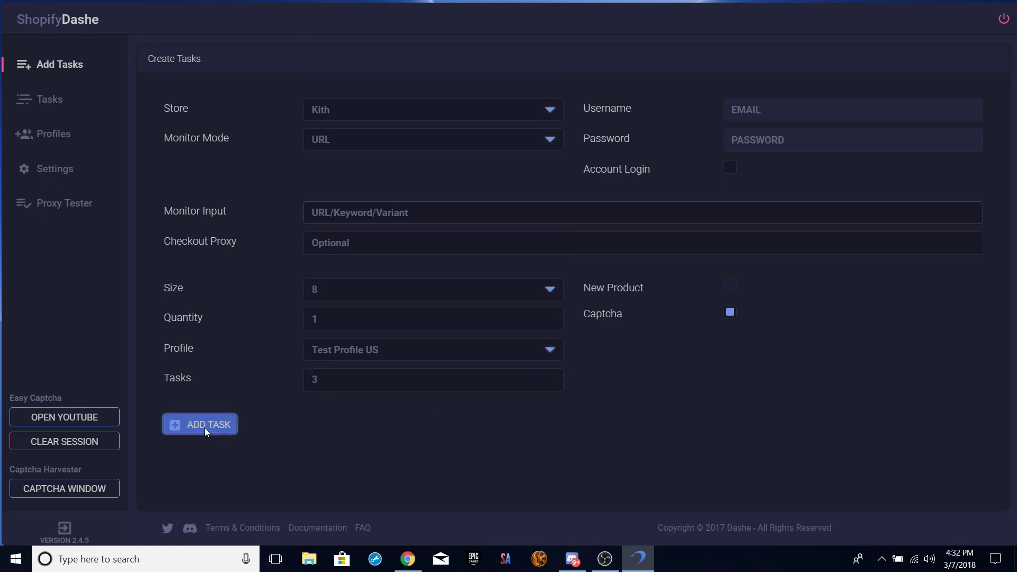
left_click(49, 109)
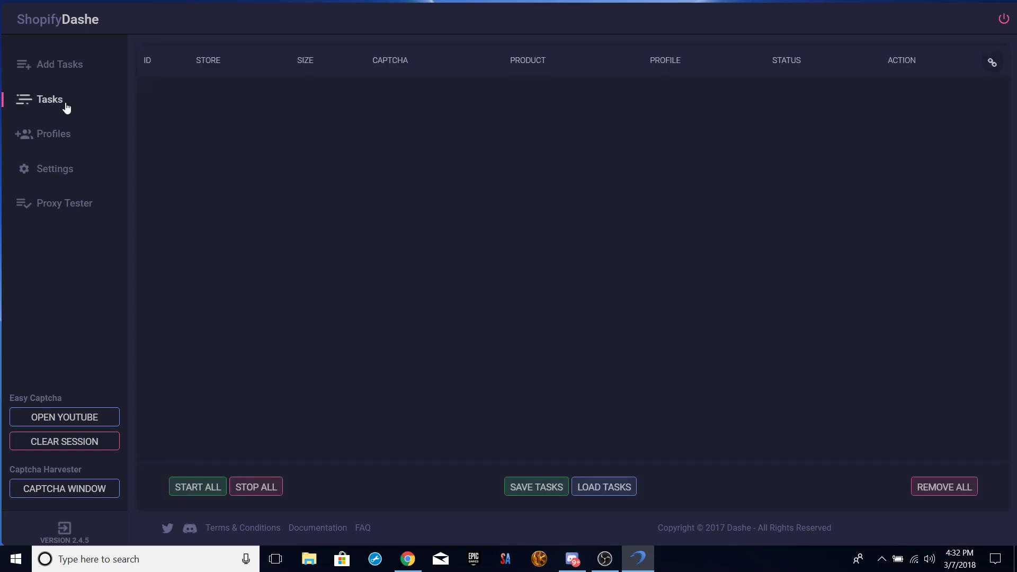
left_click(60, 63)
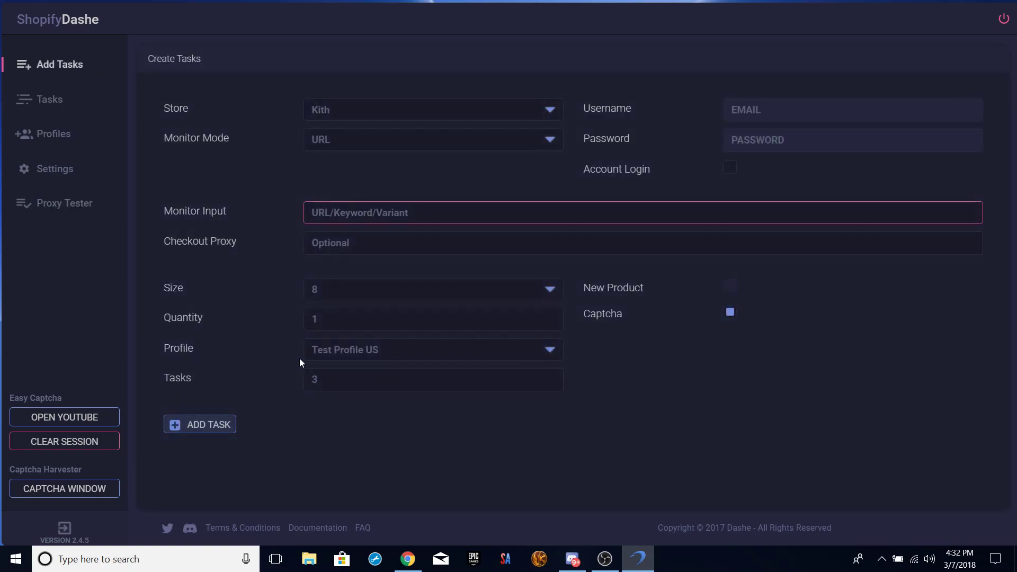
left_click(214, 427)
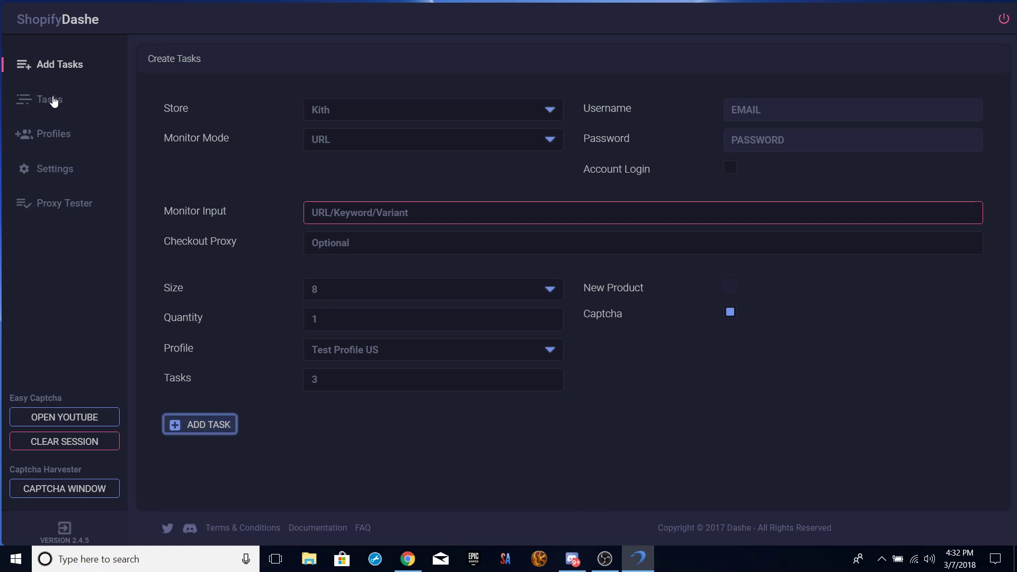
left_click(45, 68)
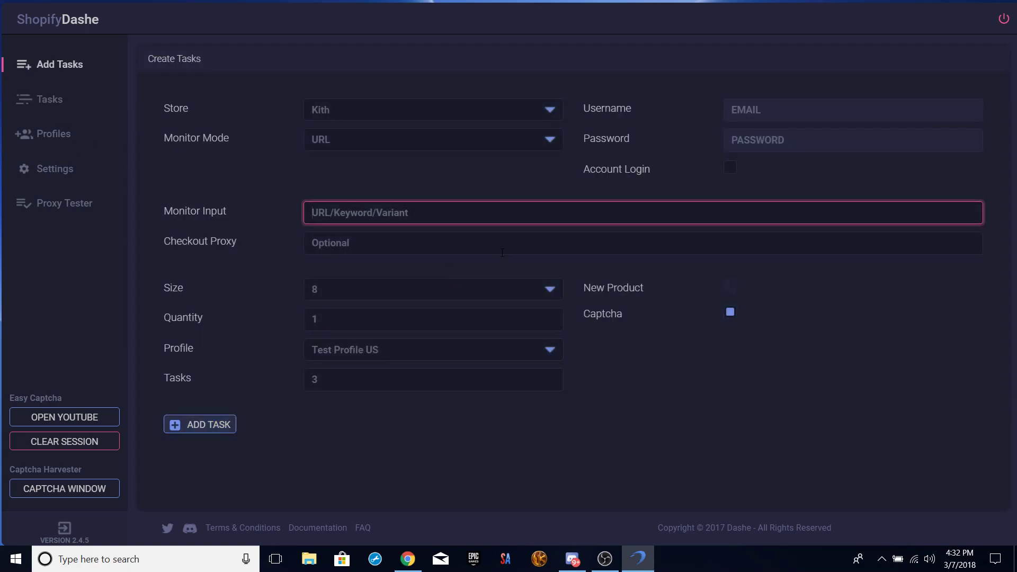
Go to the Kith website in Chrome.
left_click(408, 559)
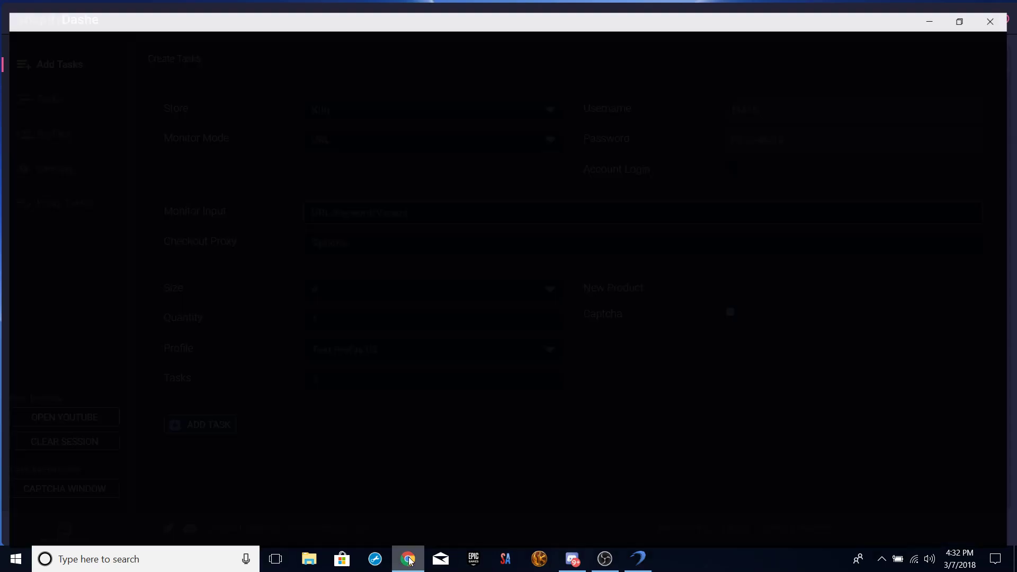
left_click(242, 30)
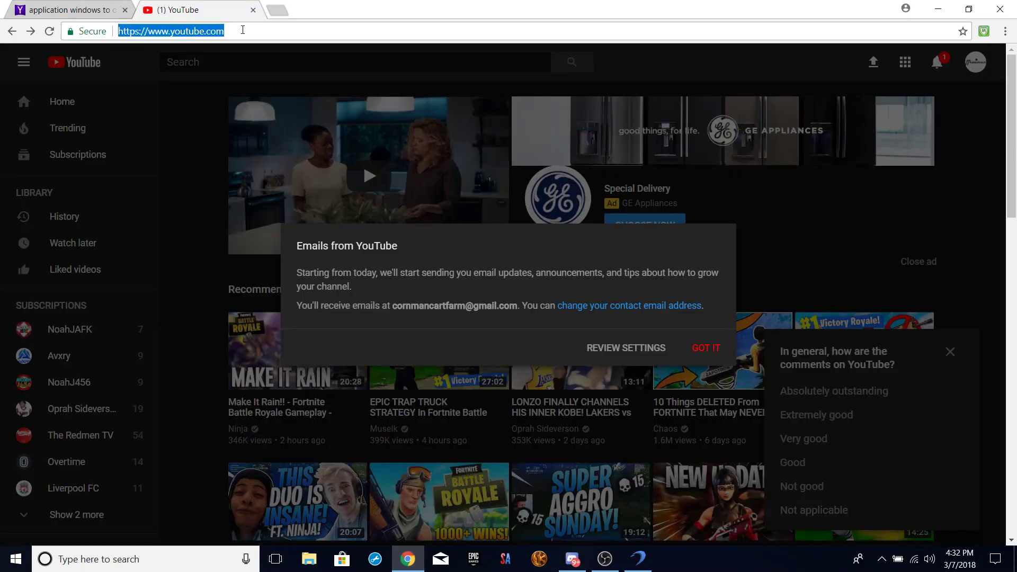
type("kith")
key("Return")
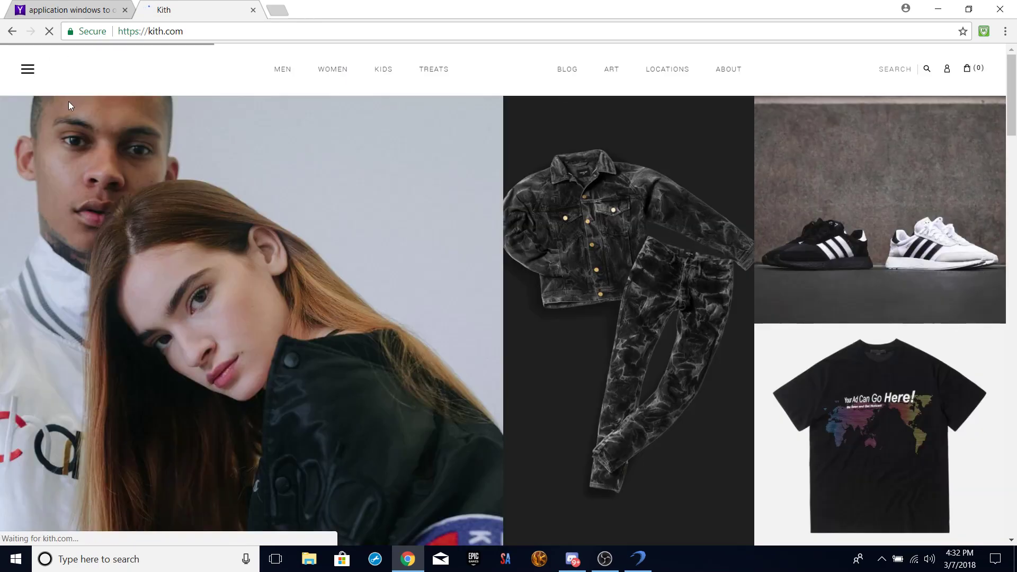
Browse to Men > Categories > Footwear and filter the listing to Sneakers.
left_click(24, 76)
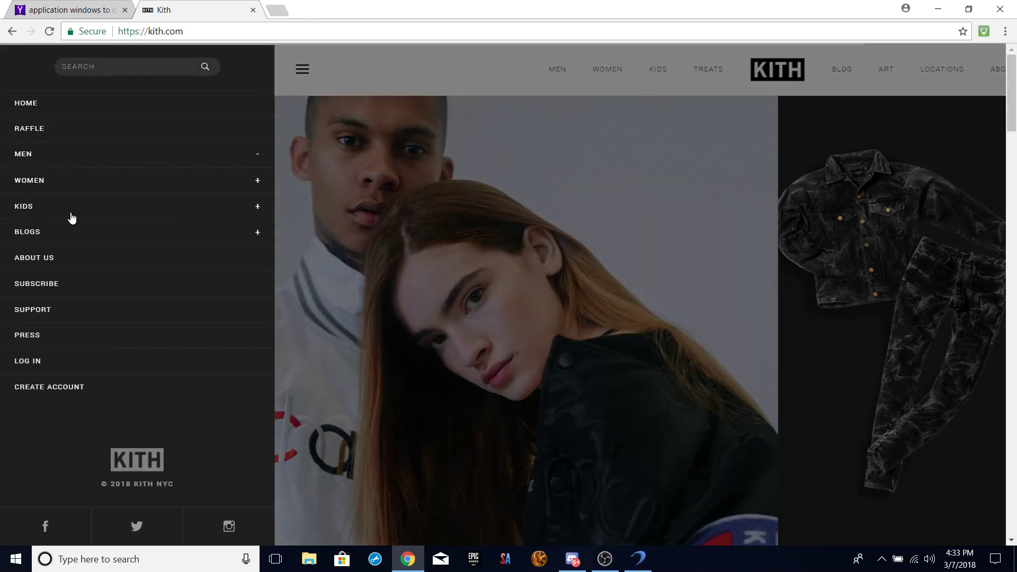
left_click(118, 154)
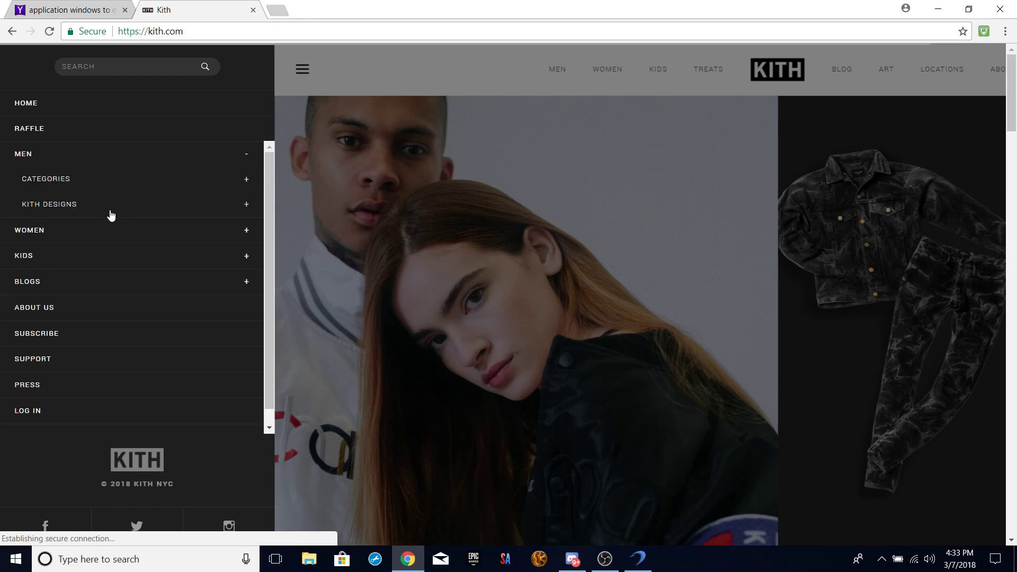
left_click(59, 186)
left_click(61, 229)
left_click(77, 255)
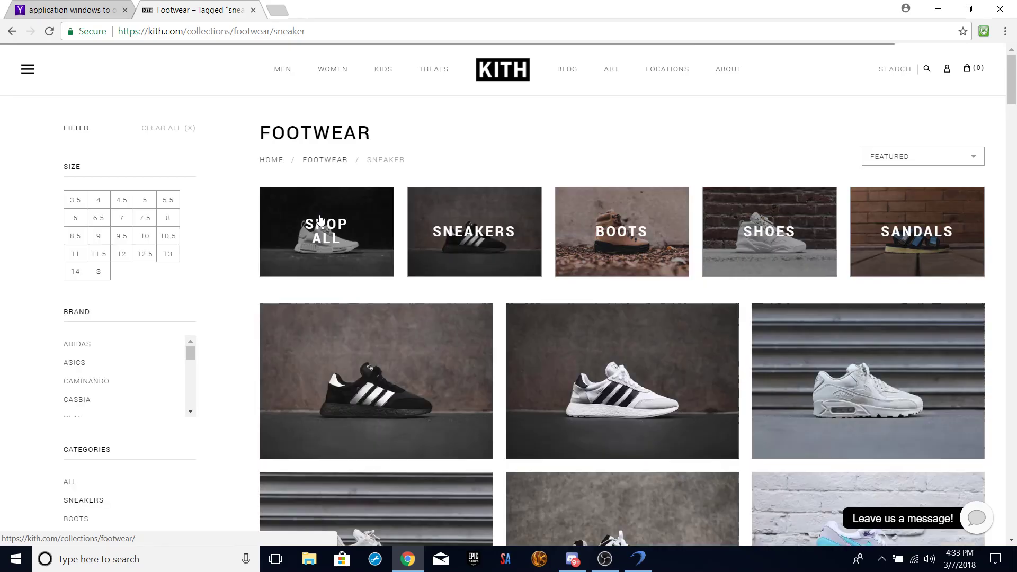
left_click(573, 307)
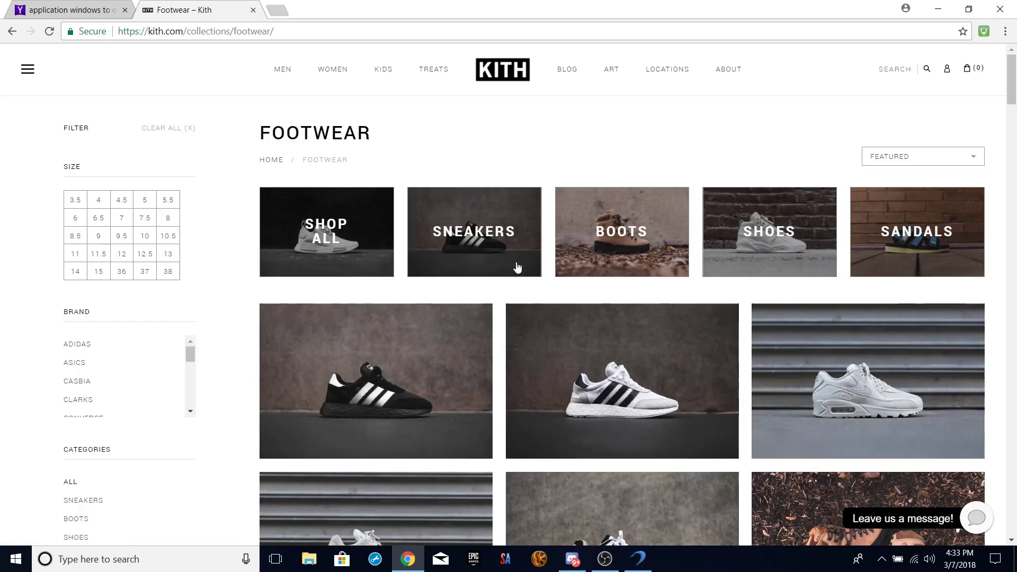
mouse_move(433, 70)
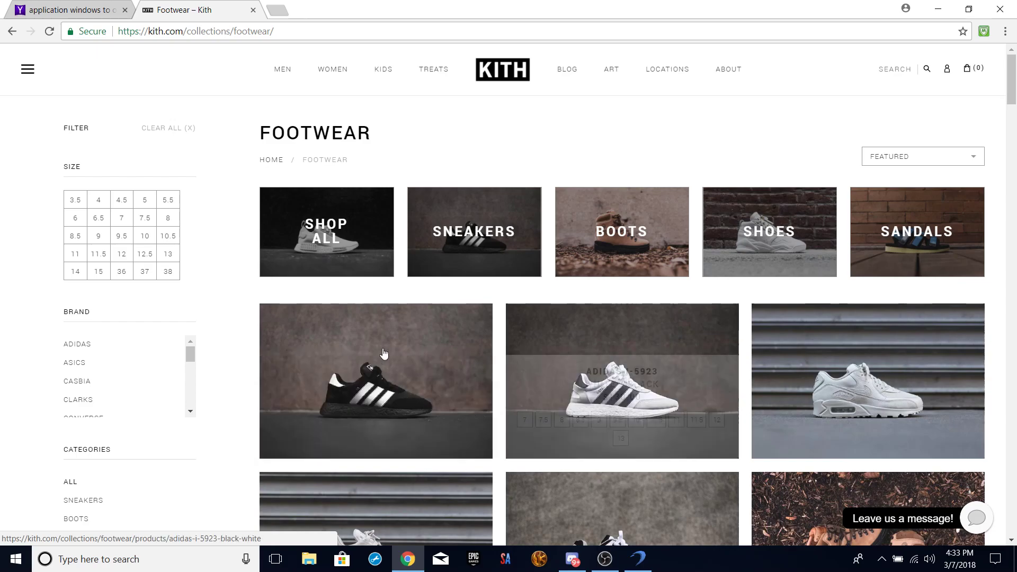
left_click(457, 254)
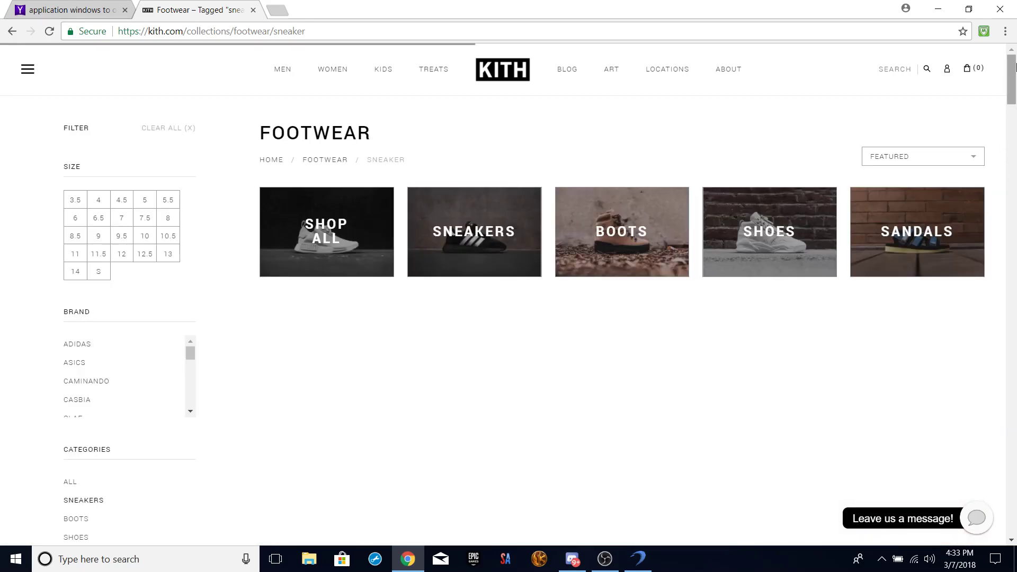
Open the adidas I-5923 Black / White product page and copy its URL.
mouse_move(1010, 69)
left_mouse_down()
mouse_move(1010, 111)
mouse_move(1009, 84)
left_mouse_up()
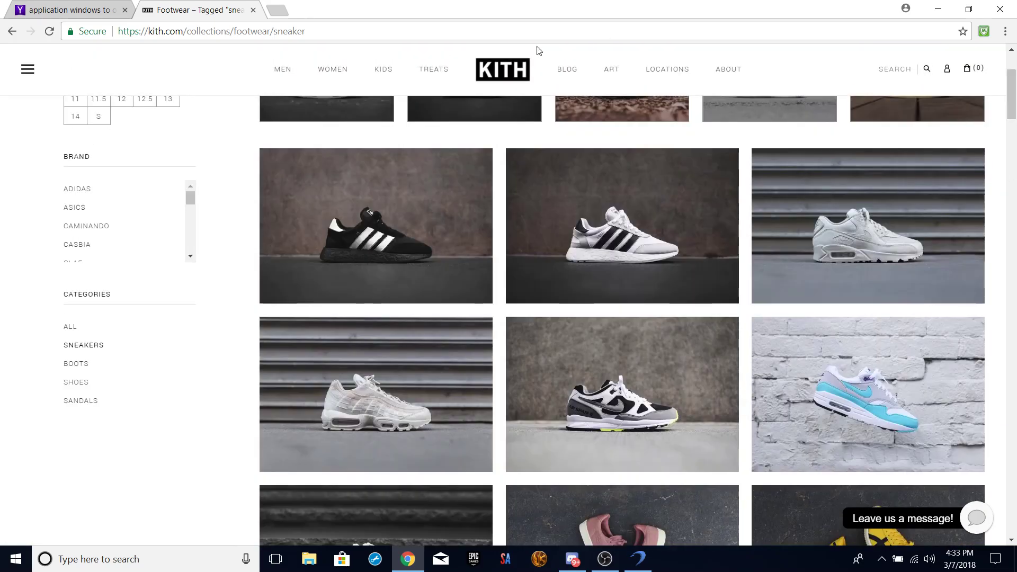
left_click(407, 200)
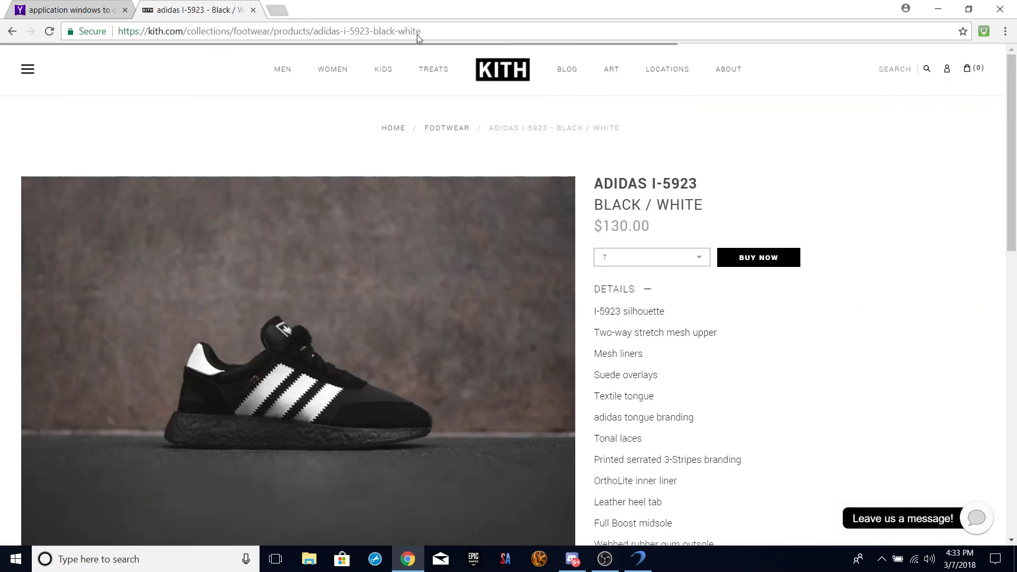
right_click(418, 34)
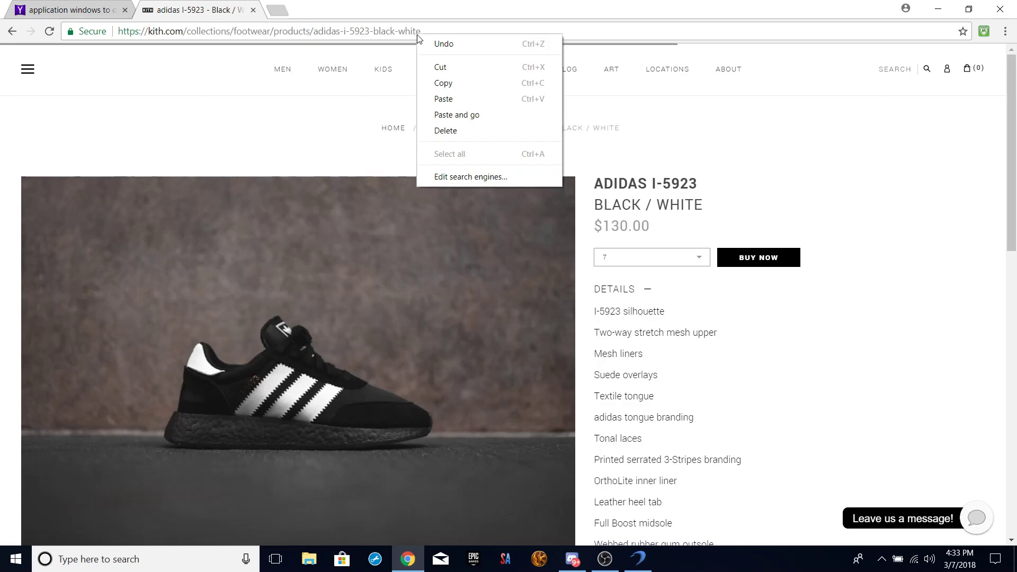
left_click(451, 31)
triple_click(451, 30)
right_click(451, 31)
left_click(477, 76)
left_click(622, 269)
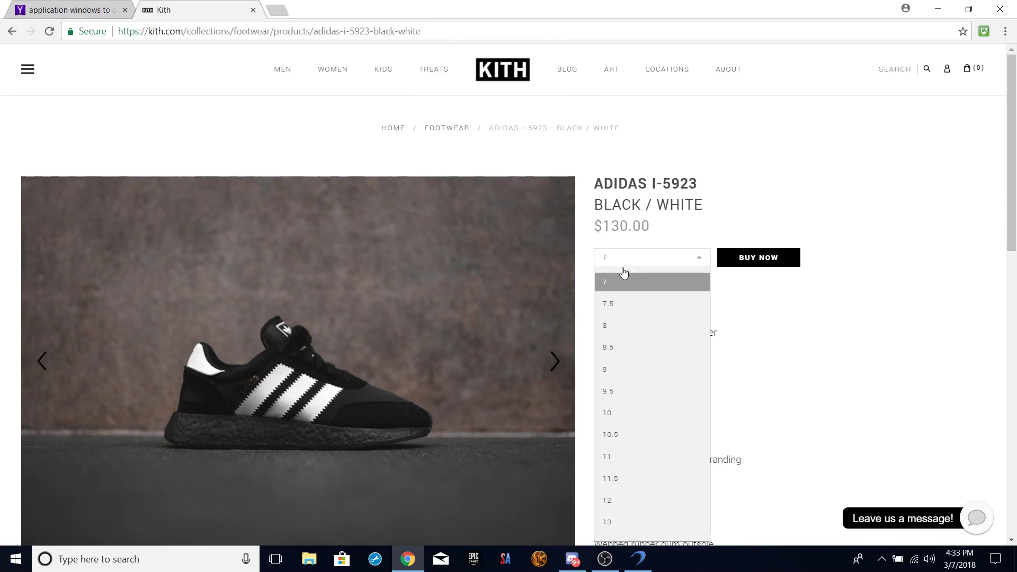
left_click(816, 408)
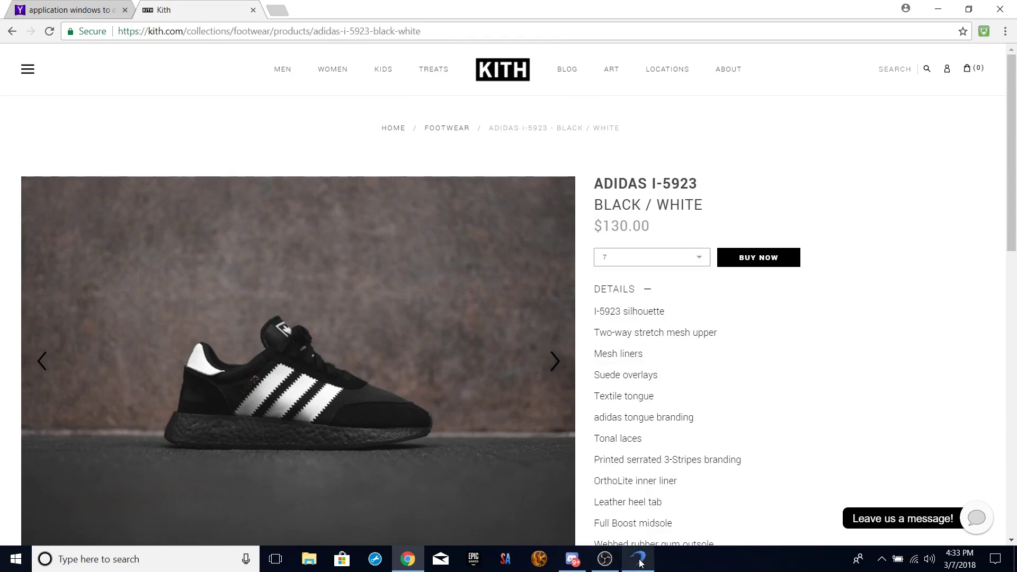
Paste the adidas I-5923 URL into Monitor Input and add three size 8 Kith tasks.
left_click(638, 558)
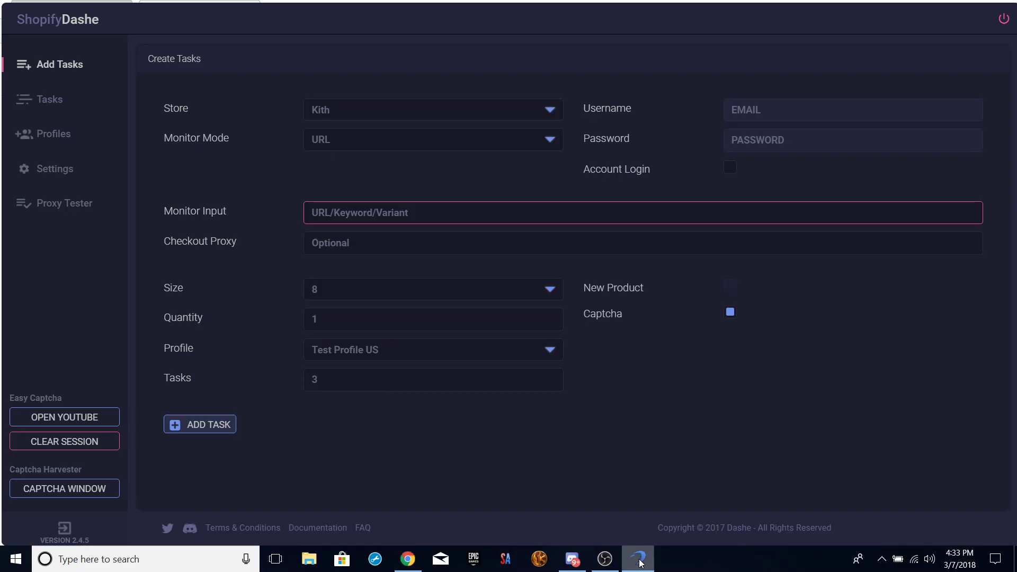
left_click(424, 142)
left_click(415, 211)
key("ctrl+v")
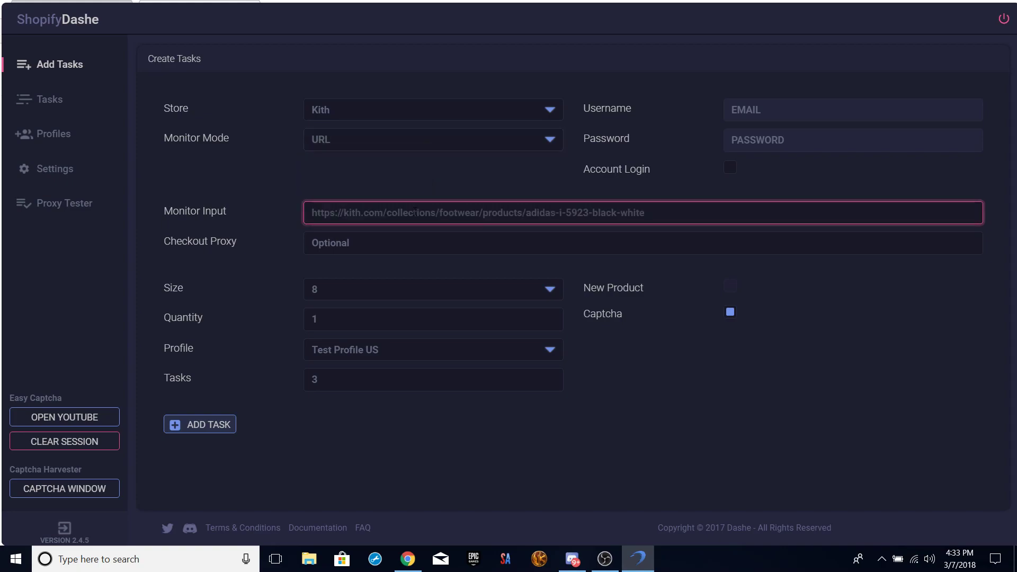
left_click(952, 322)
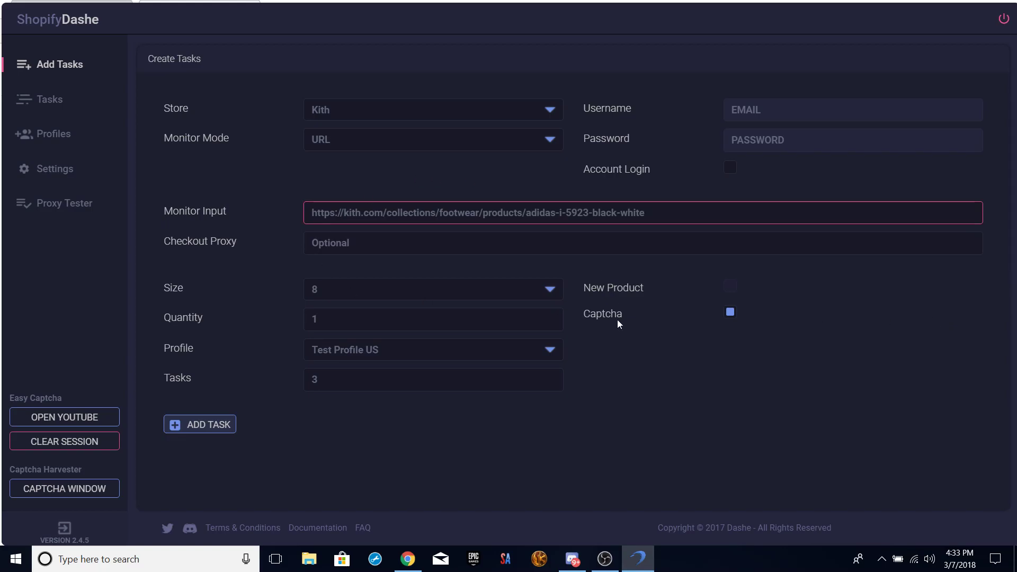
left_click(200, 423)
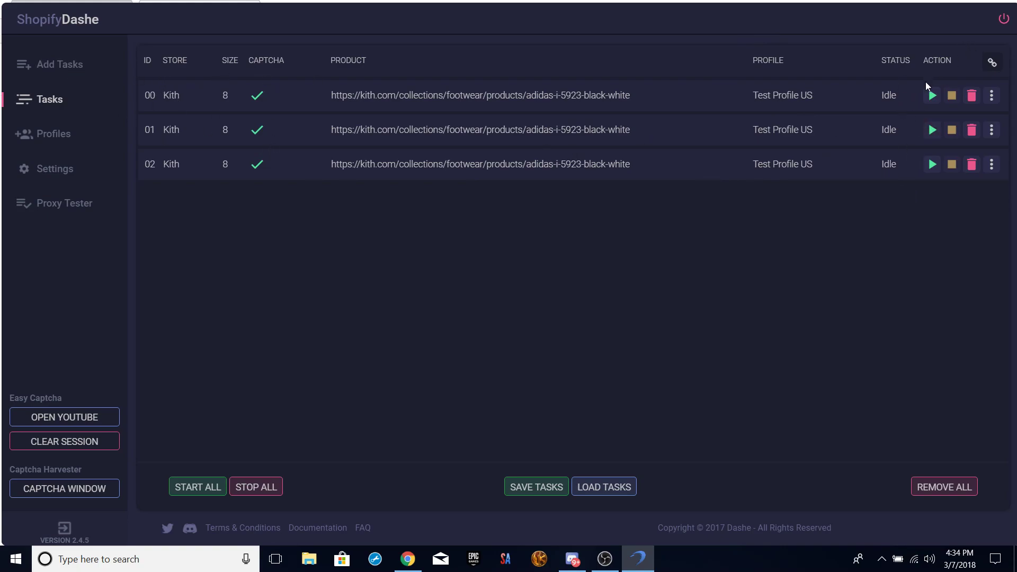
Open and close row 00's edit panel and the New URL dialog, then go to Profiles.
left_click(992, 98)
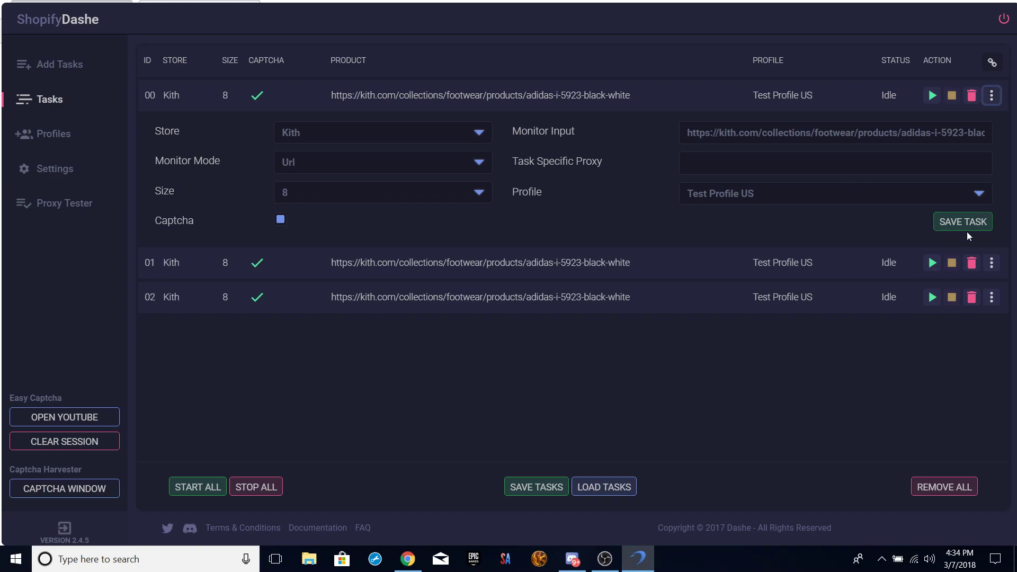
left_click(992, 94)
left_click(993, 63)
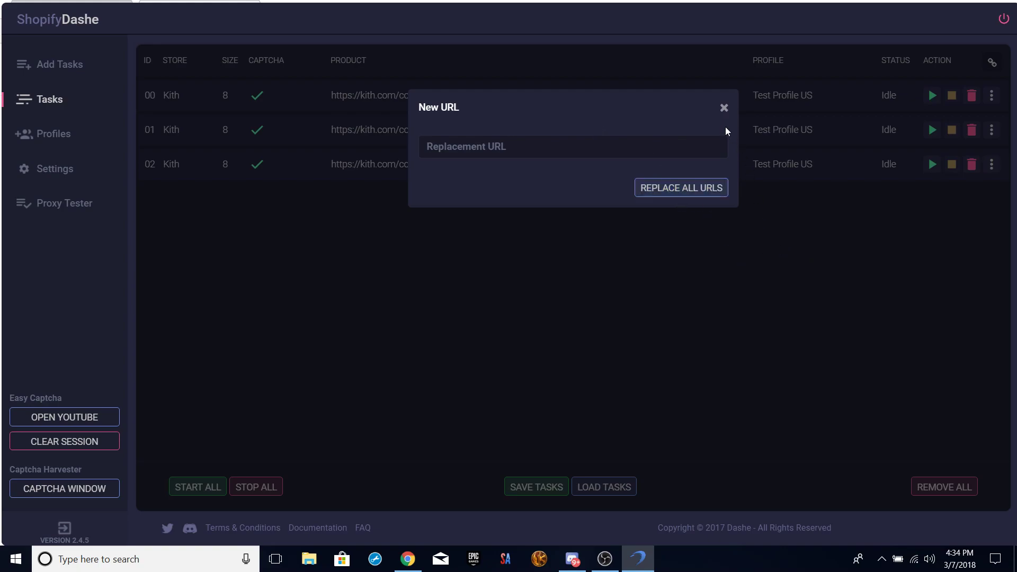
left_click(741, 155)
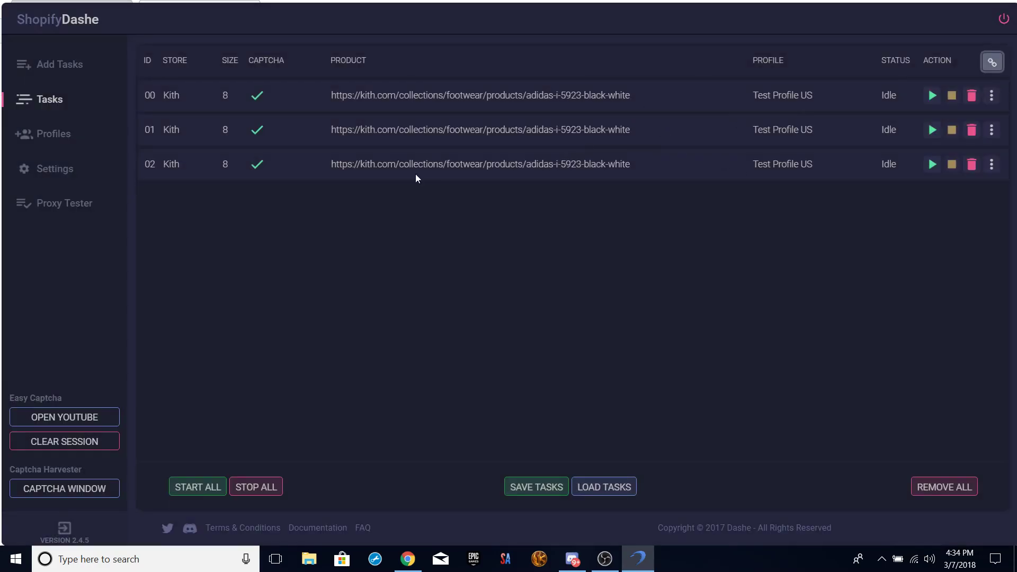
left_click(57, 132)
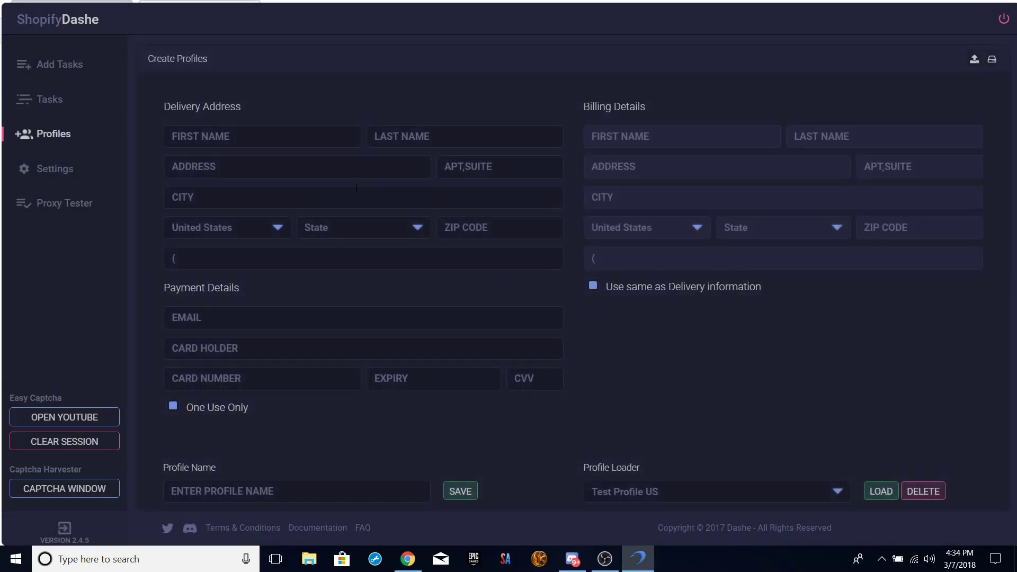
Enter sample delivery first and last names in the profile form.
left_click(274, 131)
type("iasn")
key("BackSpace")
key("BackSpace")
type("Ia")
left_click(397, 136)
type("freeman")
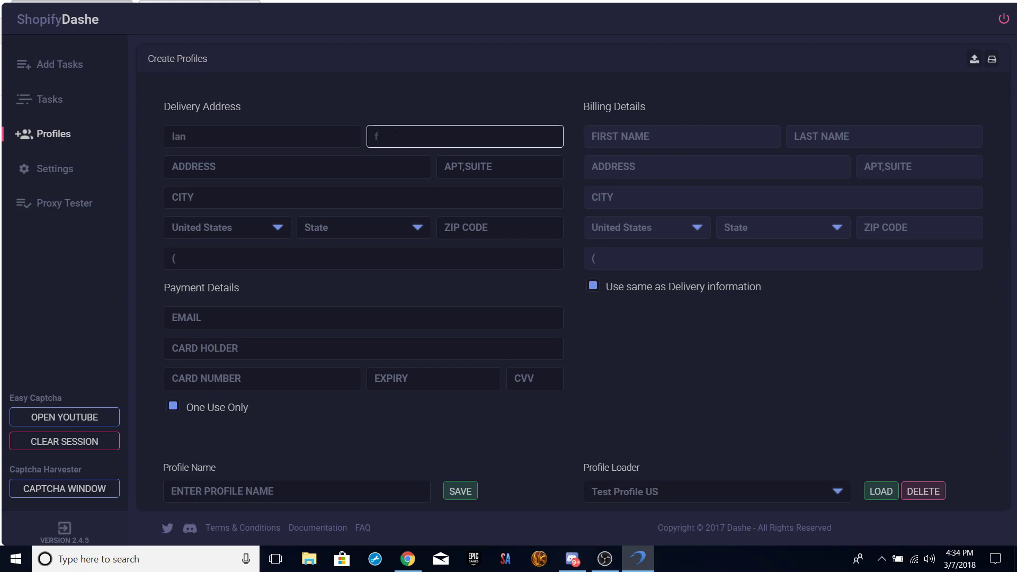
key("BackSpace")
key("BackSpace")
key("BackSpace")
key("BackSpace")
key("BackSpace")
key("BackSpace")
key("BackSpace")
type("Freemanmen")
Type and delete sample phone digits, then clear both delivery names.
left_click(313, 381)
left_click(545, 387)
left_click(413, 350)
left_click(247, 265)
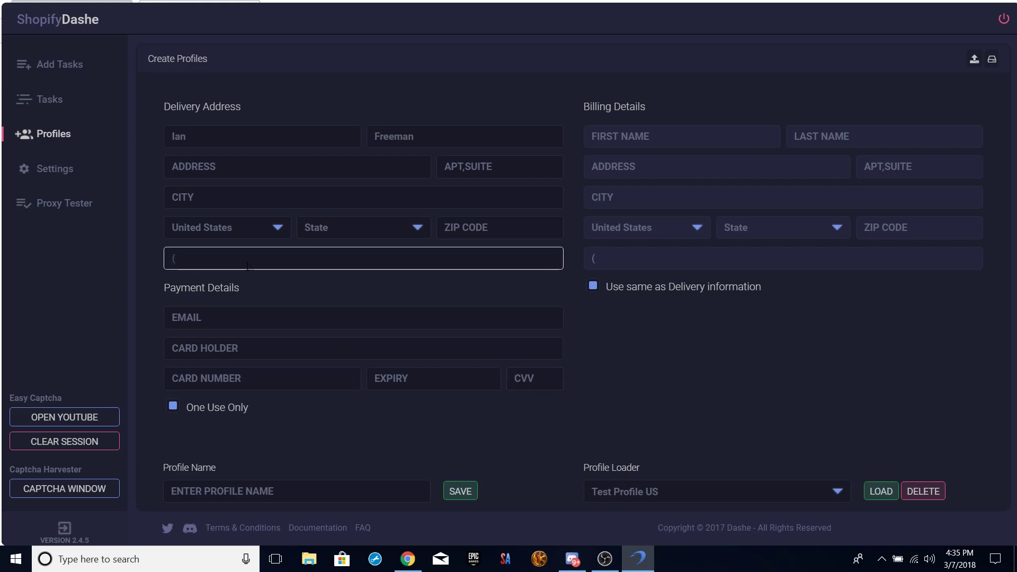
type("402")
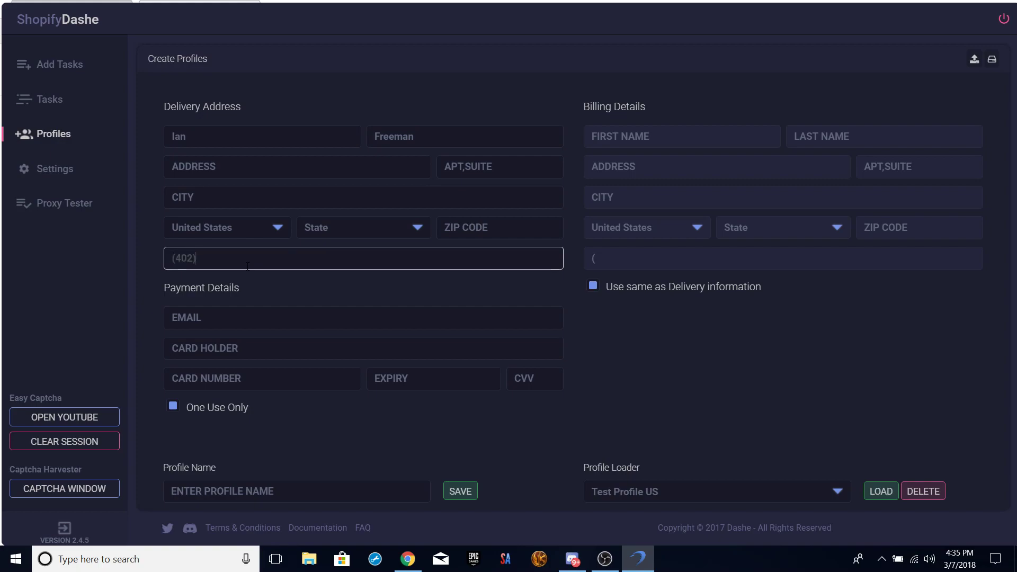
key("BackSpace")
key("BackSpace")
key("BackSpace")
left_click_drag(471, 140, 114, 151)
key("BackSpace")
key("BackSpace")
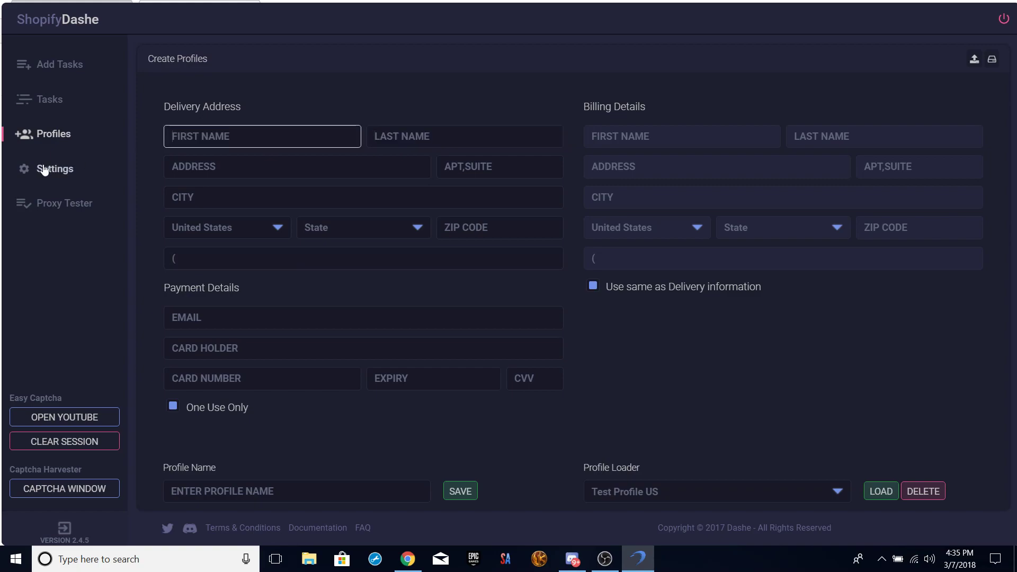
Uncheck One Use Only for the card, glance at the Profile Loader, then open Settings.
left_click(41, 169)
left_click(61, 138)
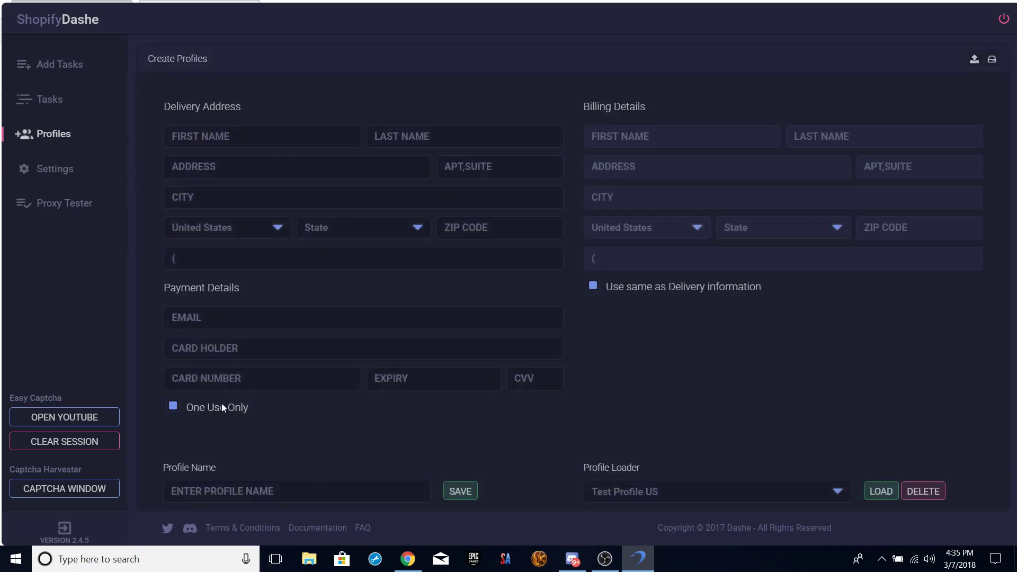
left_click(173, 407)
left_click(824, 497)
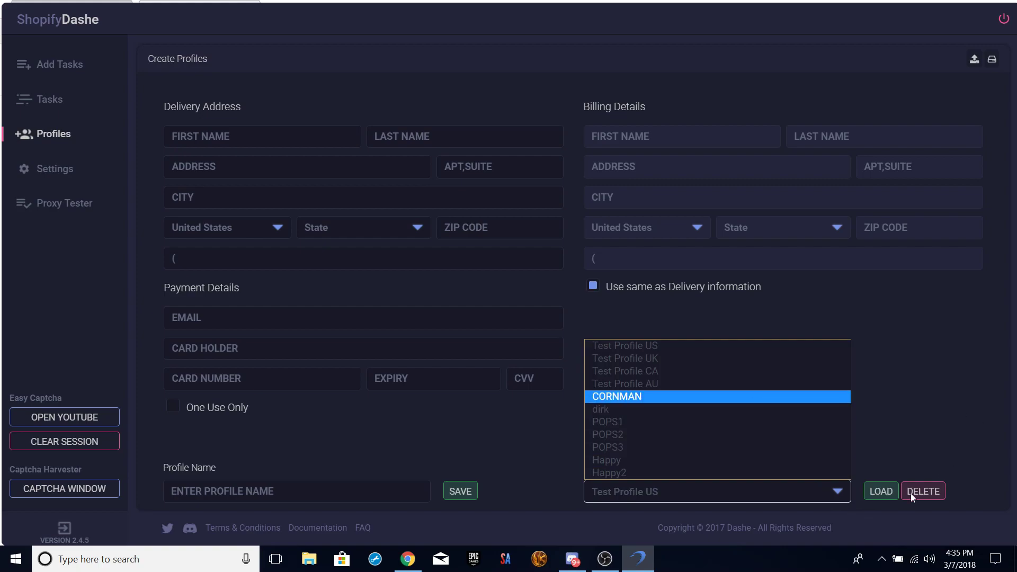
left_click(904, 440)
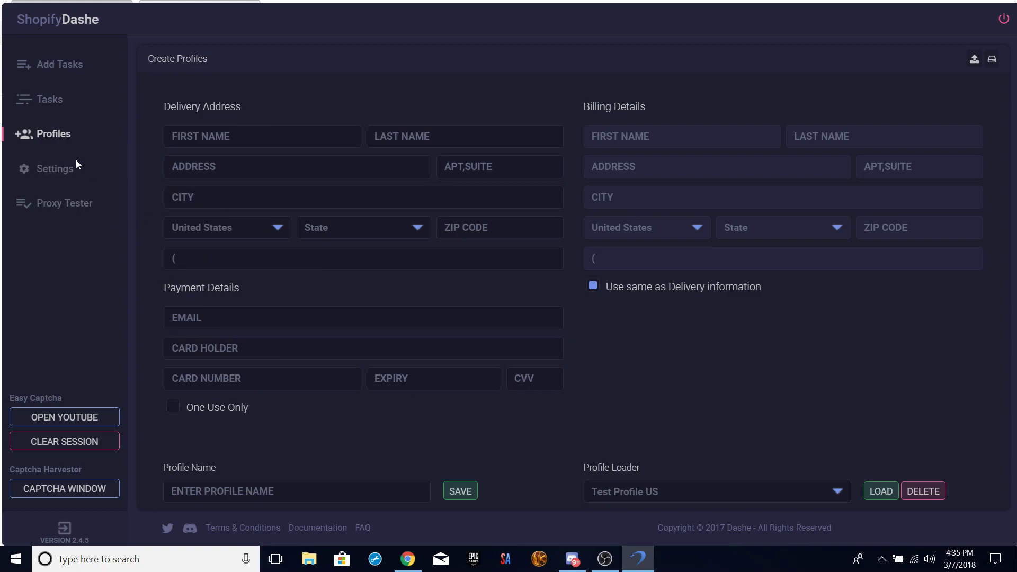
left_click(72, 176)
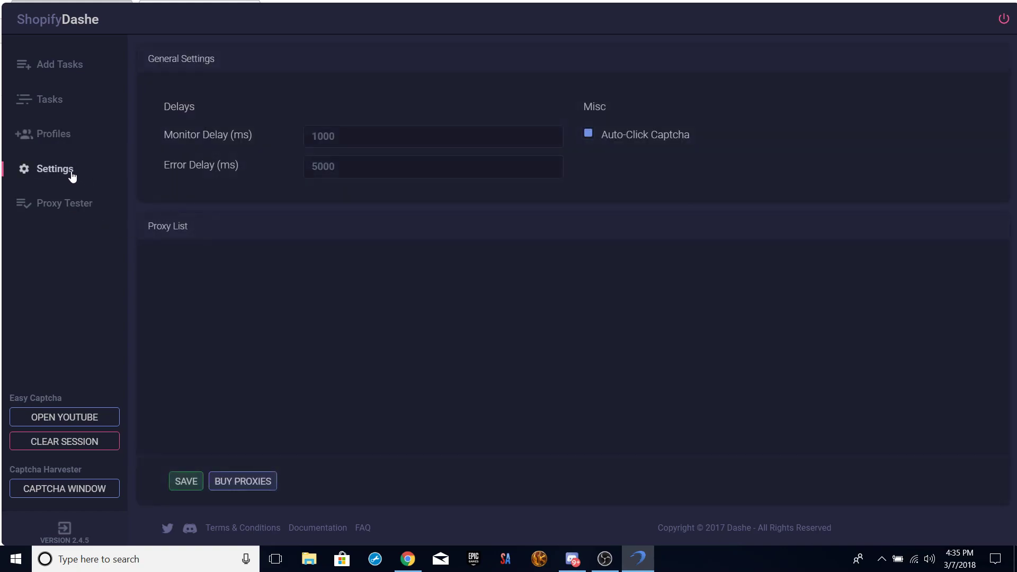
Return from General Settings to the empty Create Profiles form.
left_click(62, 139)
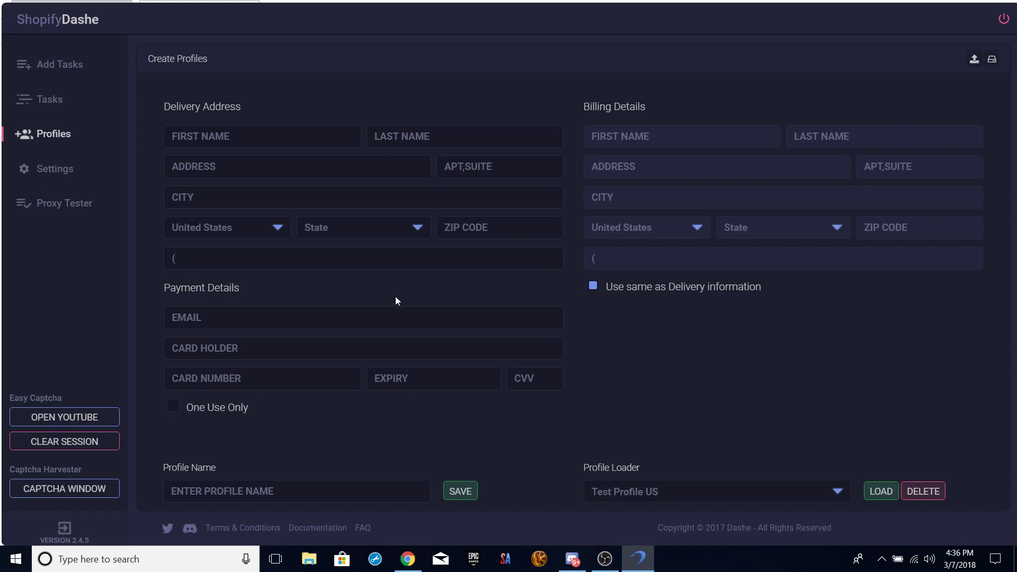
In General Settings, try several Monitor Delay values and set Error Delay to 3500.
left_click(41, 166)
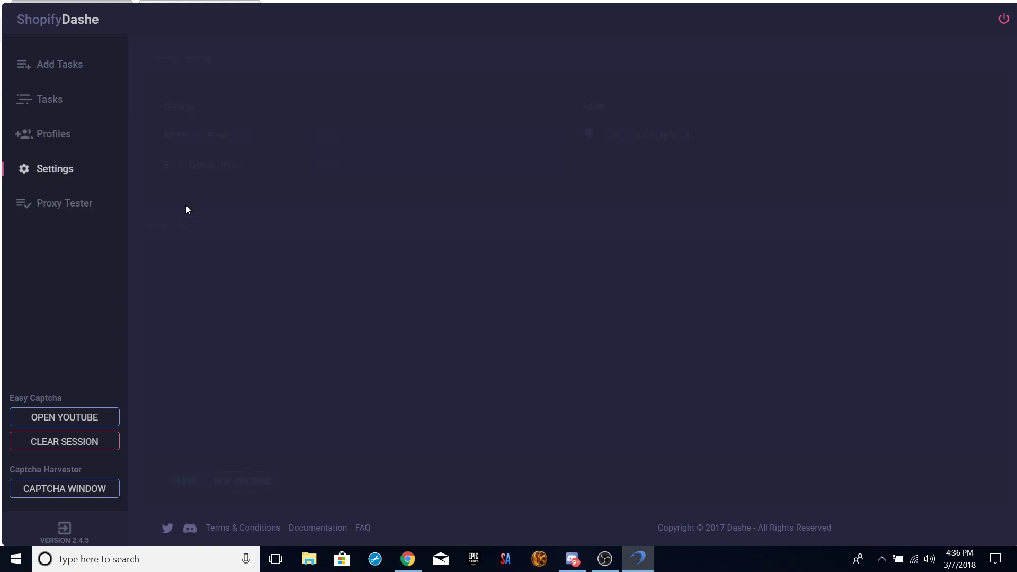
left_click_drag(365, 139, 244, 138)
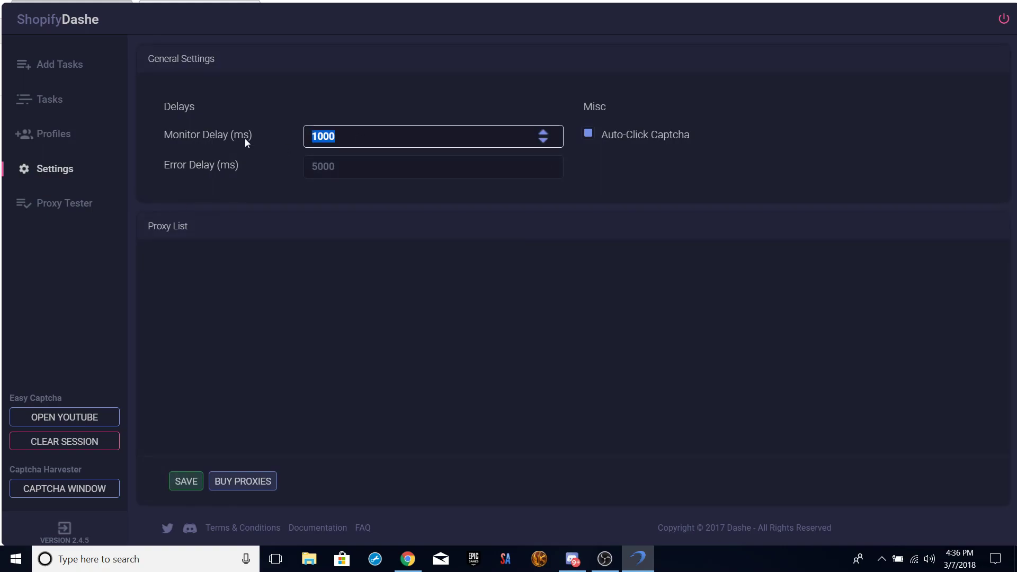
type("5000")
left_click(409, 264)
double_click(497, 135)
type("3050")
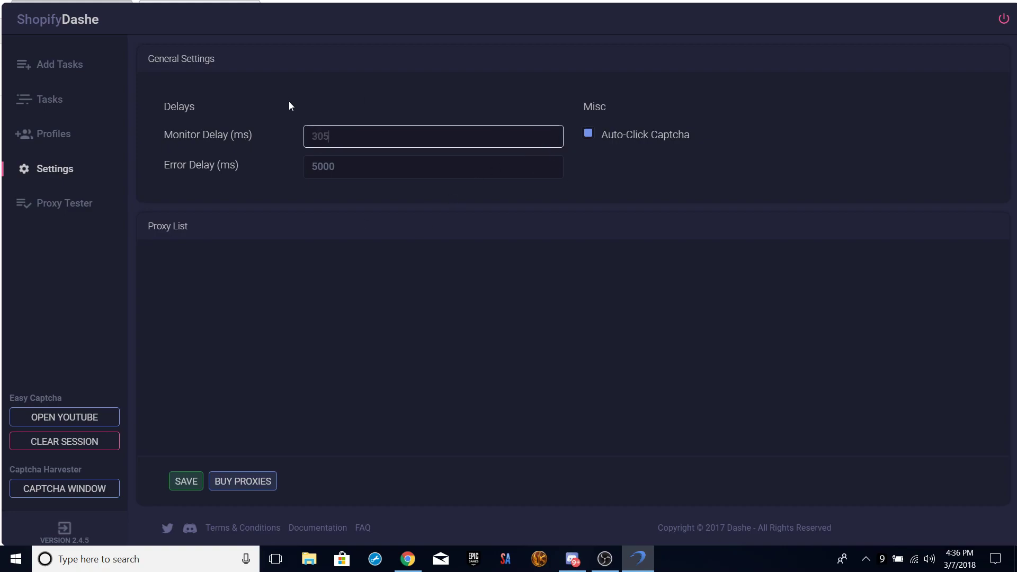
key("BackSpace")
key("BackSpace")
key("BackSpace")
type("500")
key("Tab")
type("3500")
left_click(227, 194)
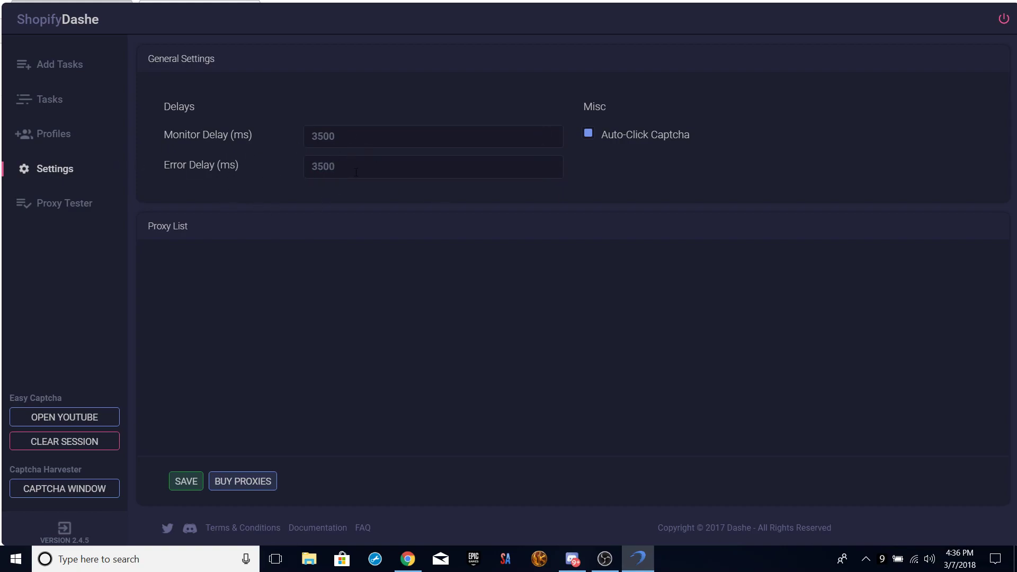
Set Monitor Delay to 1500 ms and Error Delay back to 5000 ms.
double_click(315, 169)
double_click(318, 136)
type("1500")
key("Tab")
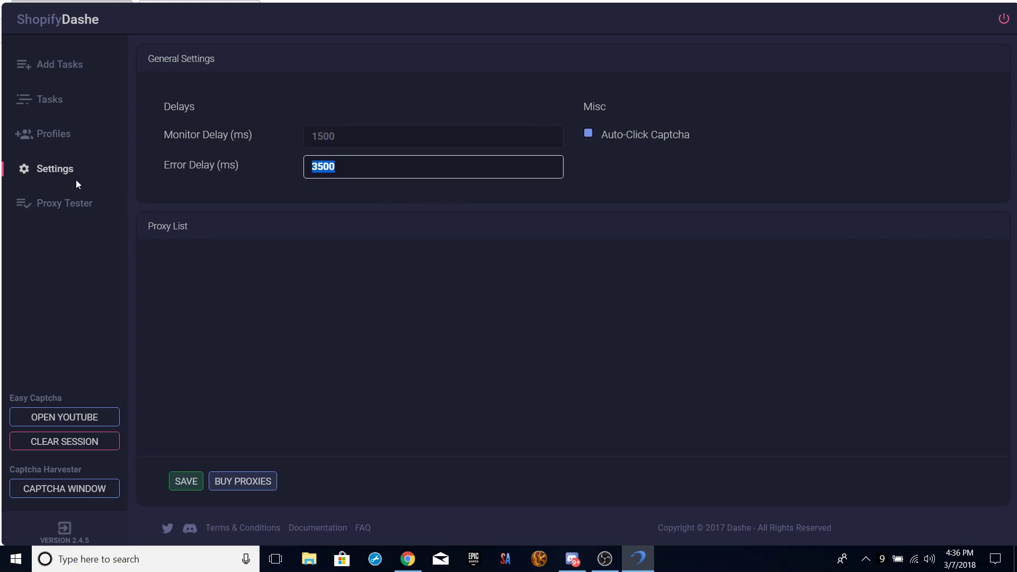
type("5000")
left_click(430, 196)
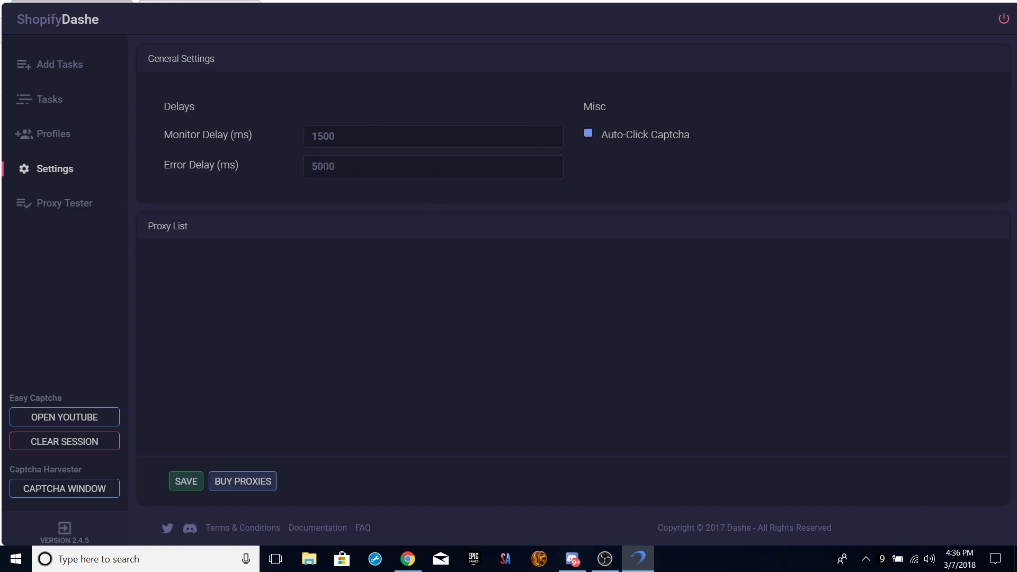
double_click(354, 172)
left_click(338, 199)
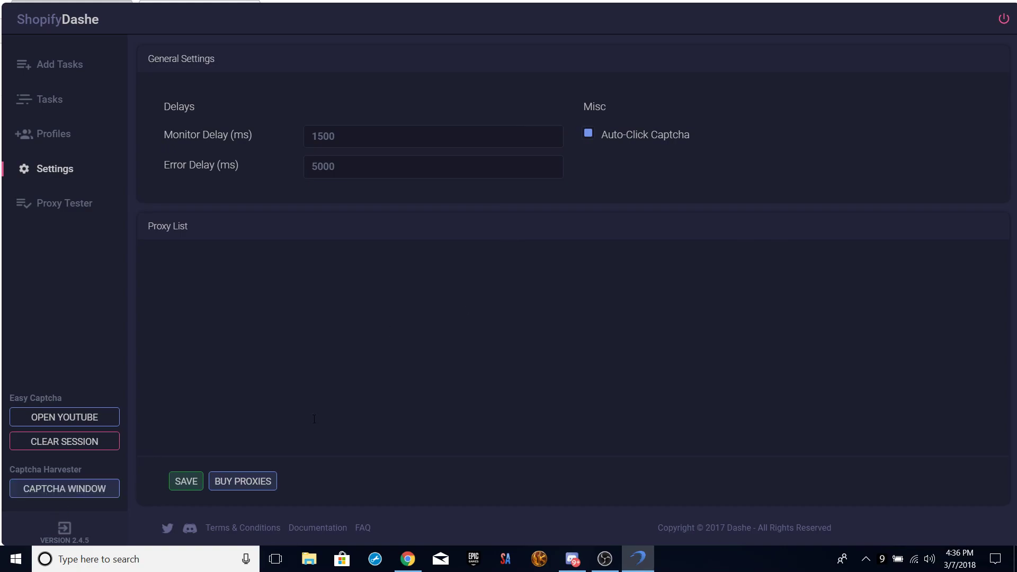
Paste the Kith product URL into the Proxy List, then delete it.
left_click(243, 297)
type("https://kith.com/collections/footwear/products/adidas-i-5923-black-white")
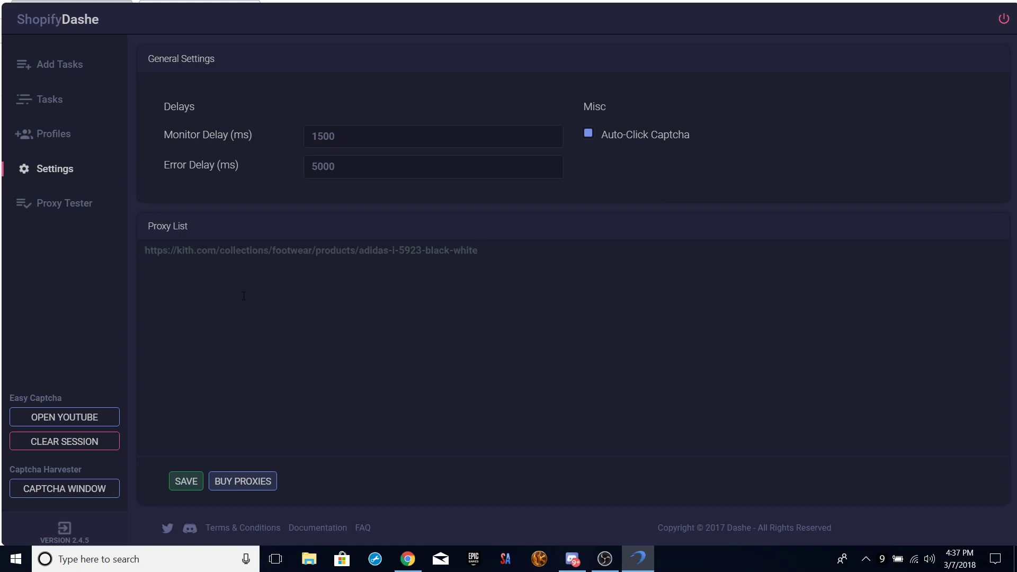
left_click_drag(573, 264, 126, 275)
key("BackSpace")
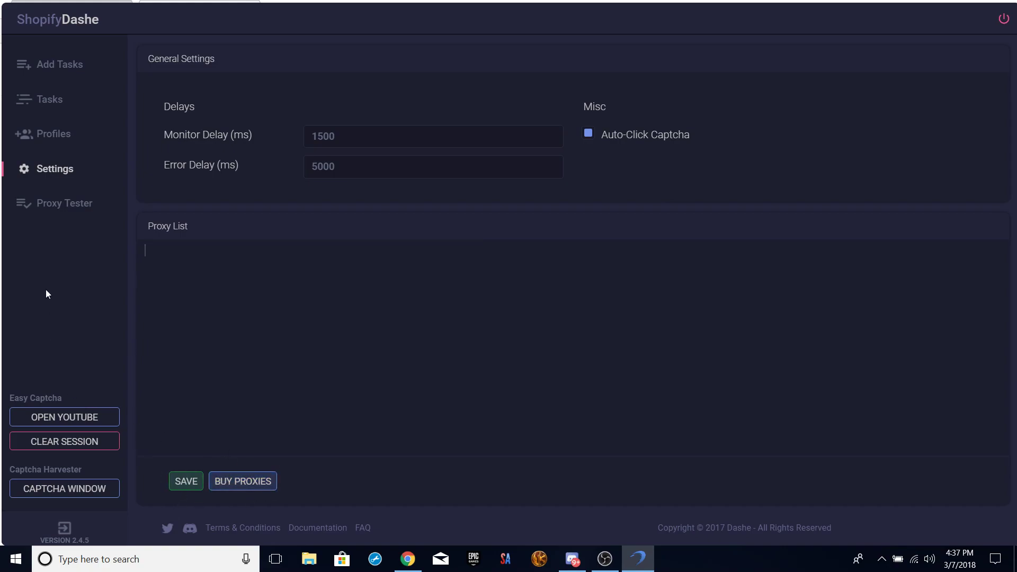
Test the kith.com product URL in the Proxy Tester, which reports Bad, then clear the list.
left_click(89, 212)
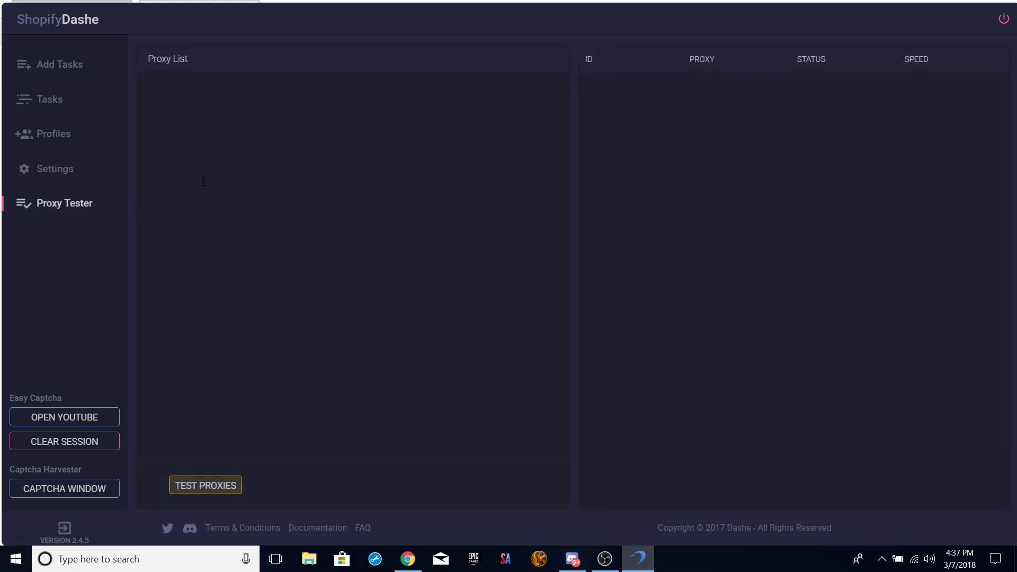
left_click(171, 106)
left_click(211, 485)
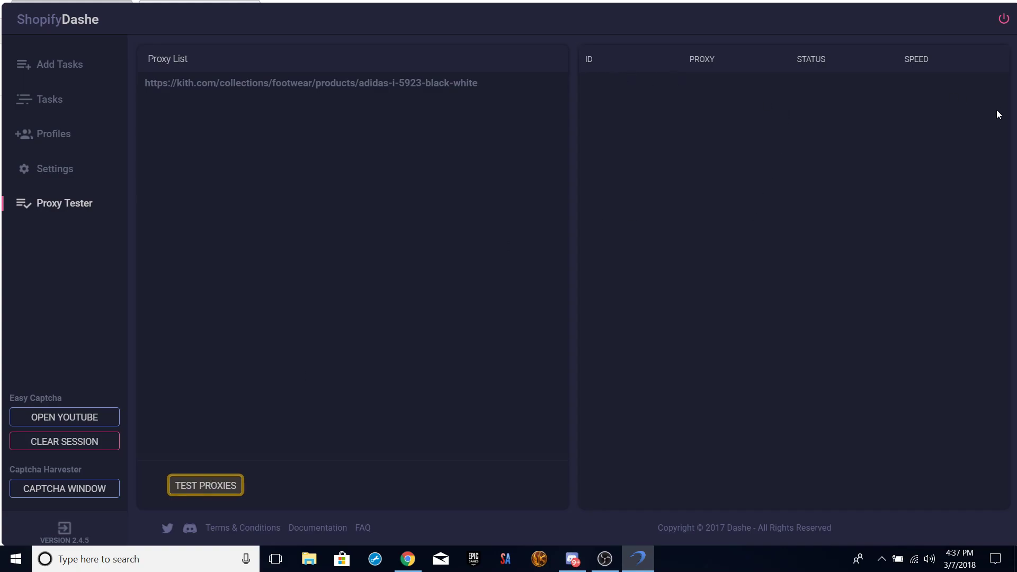
left_click_drag(526, 104, 69, 80)
key("BackSpace")
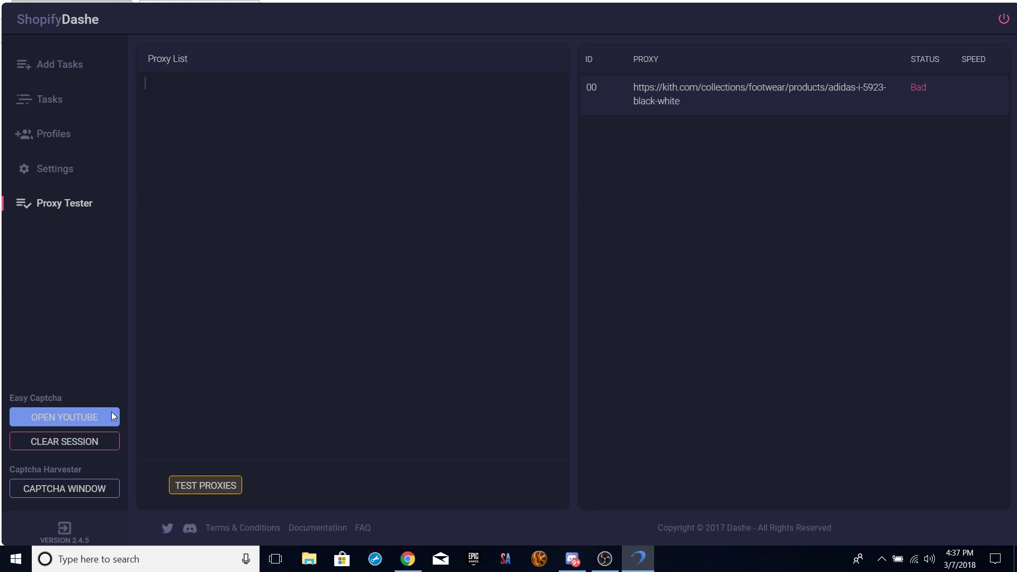
left_click(113, 416)
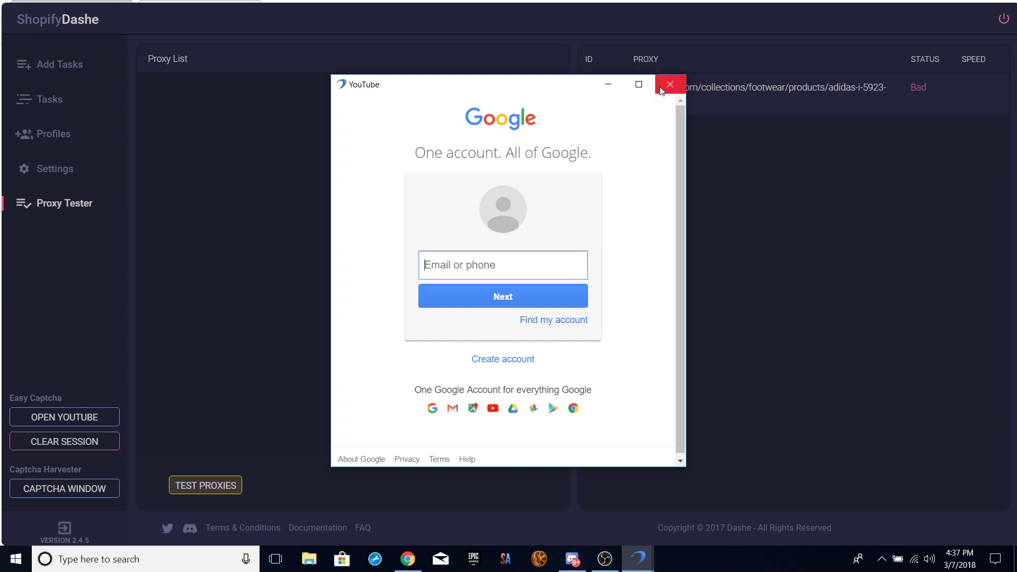
left_click(608, 83)
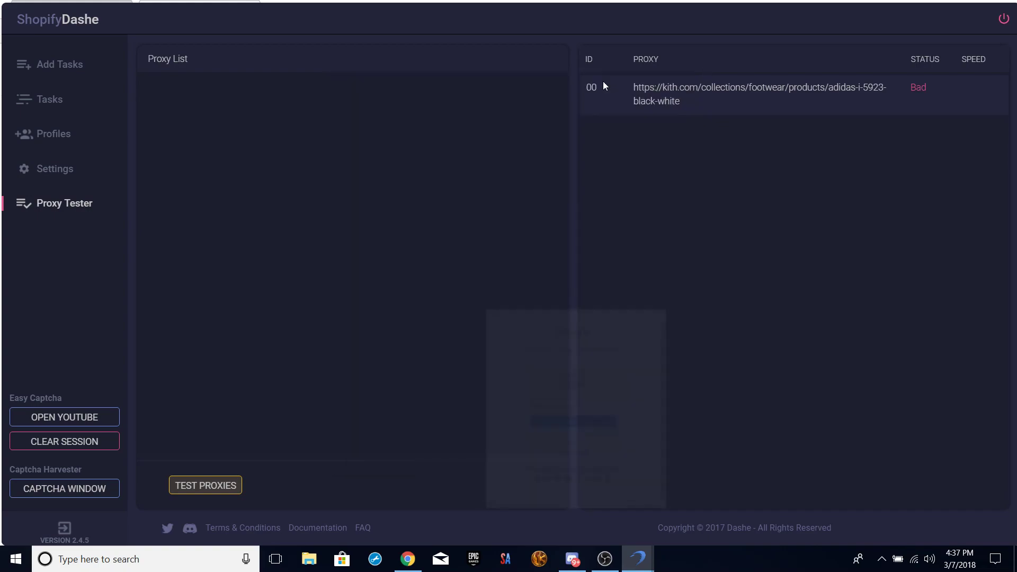
Start Kith size 8 task 00 from the task list.
left_click(92, 494)
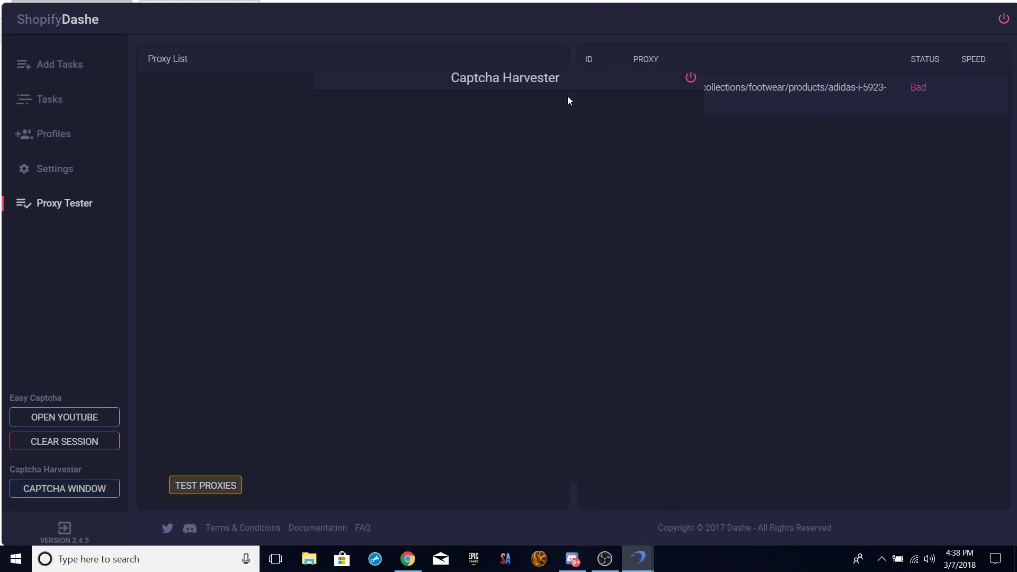
left_click(47, 109)
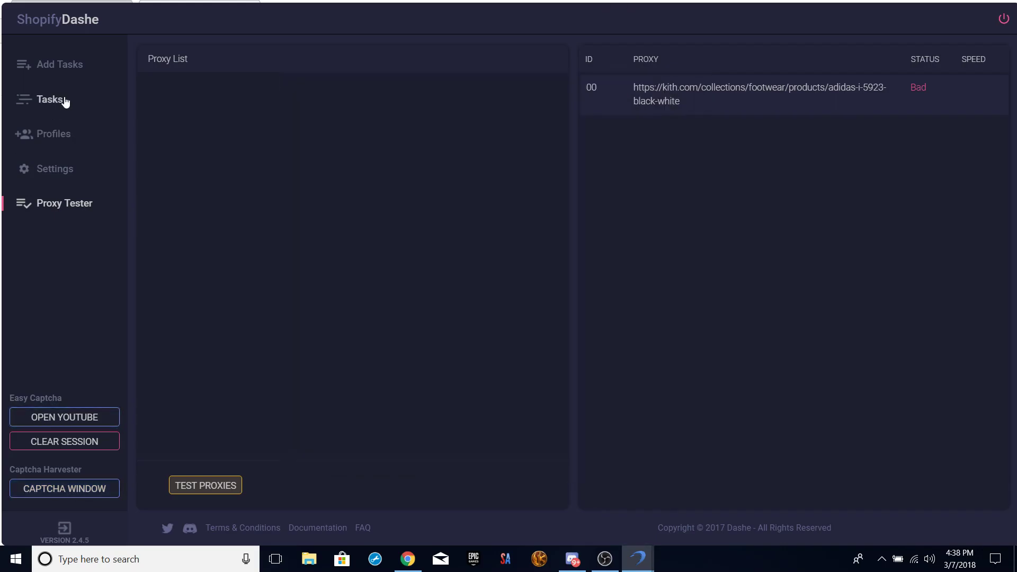
left_click(91, 101)
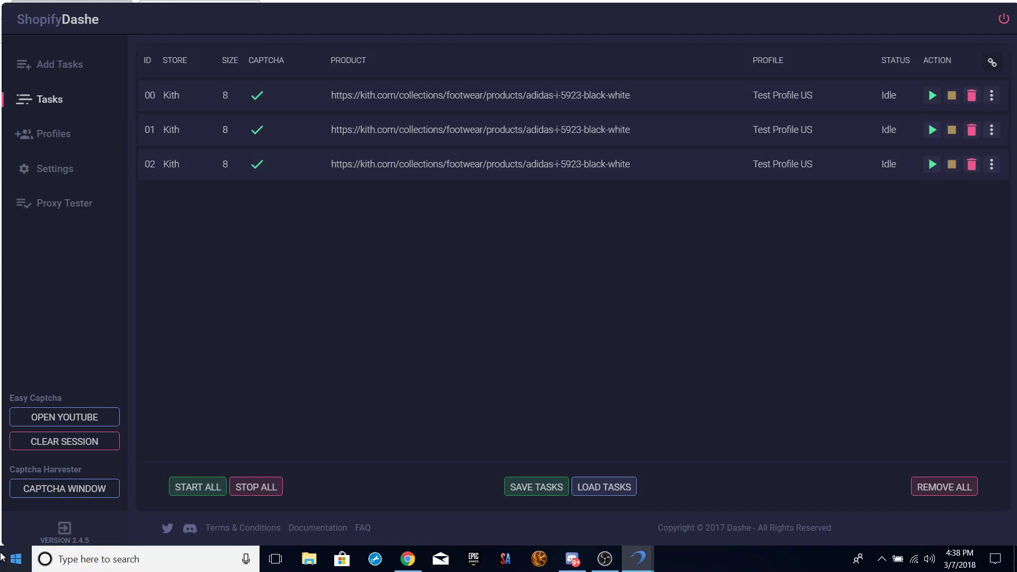
left_click(73, 488)
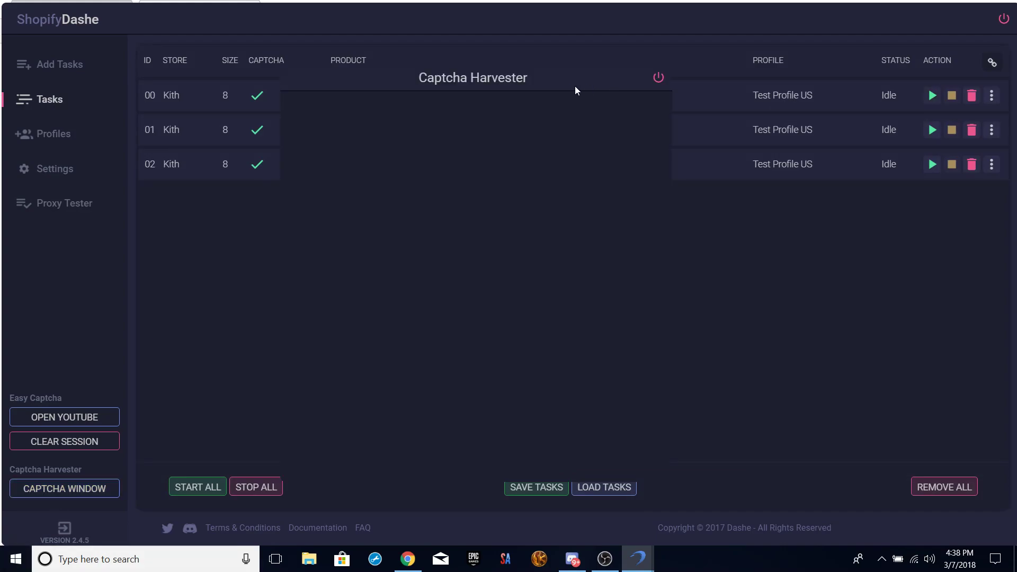
left_click(926, 97)
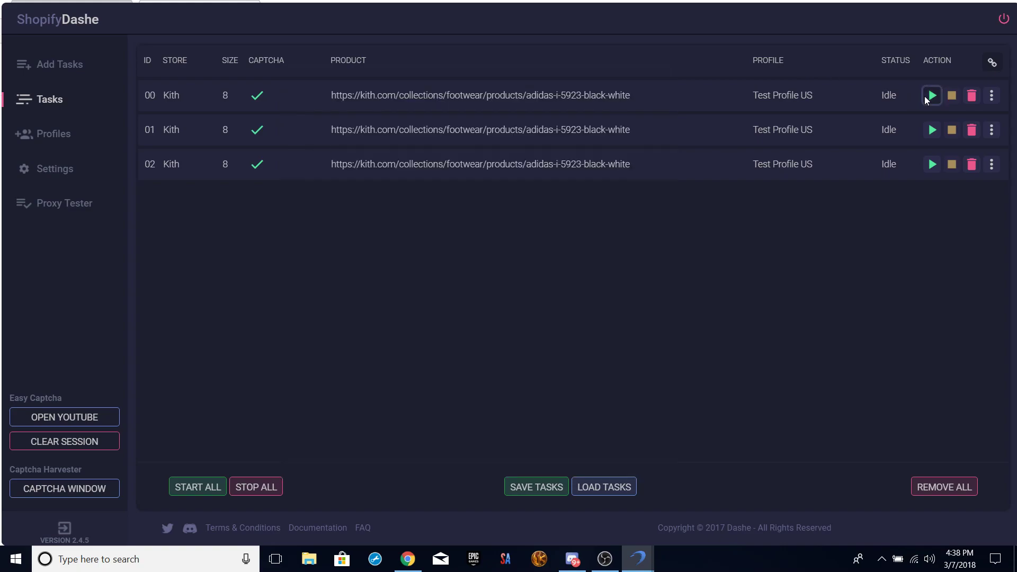
Solve the harvester's captcha by selecting the street-sign tiles and verifying.
left_click(89, 488)
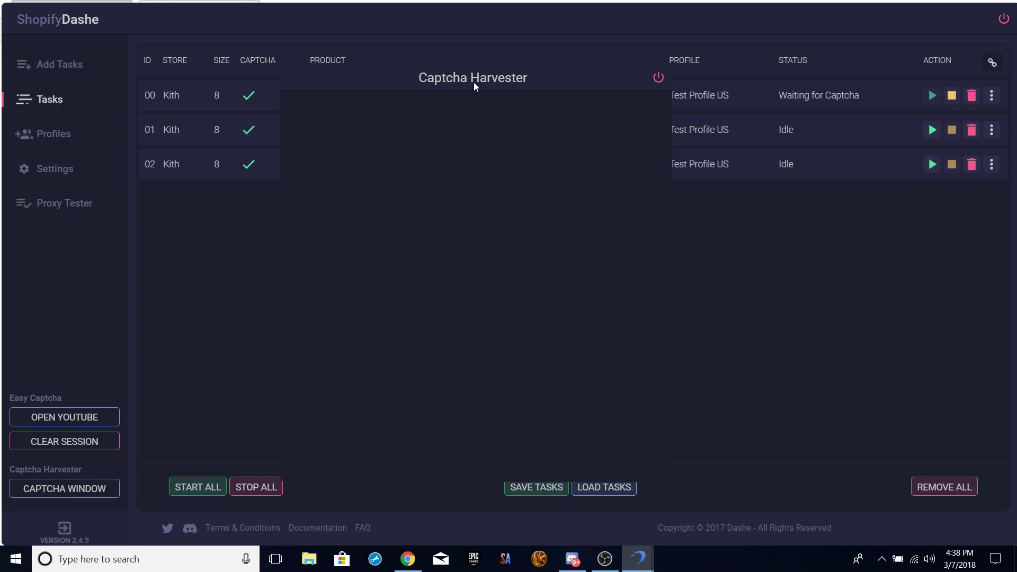
left_click_drag(474, 82, 385, 81)
left_click(304, 119)
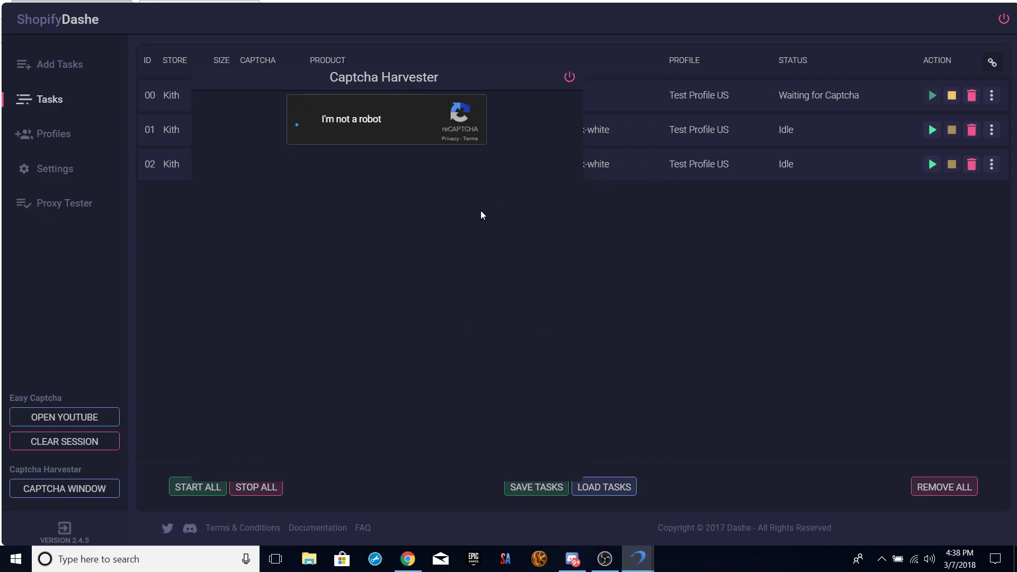
left_click(354, 245)
left_click(355, 363)
left_click(355, 362)
left_click(377, 174)
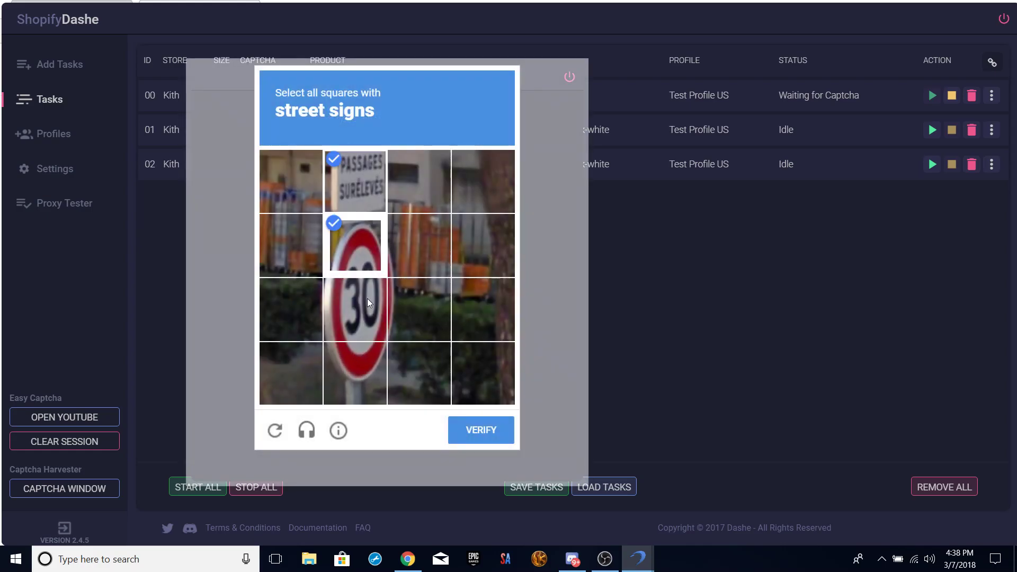
left_click(366, 307)
left_click(357, 366)
left_click(477, 432)
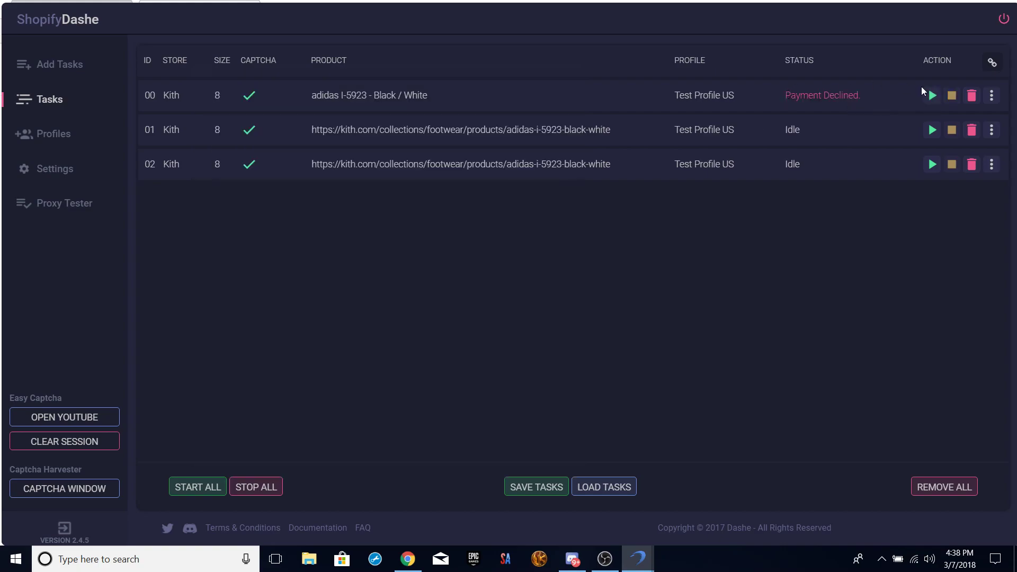
Delete Kith tasks 00, 01 and 02 one by one, then confirm with Remove All.
left_click(101, 490)
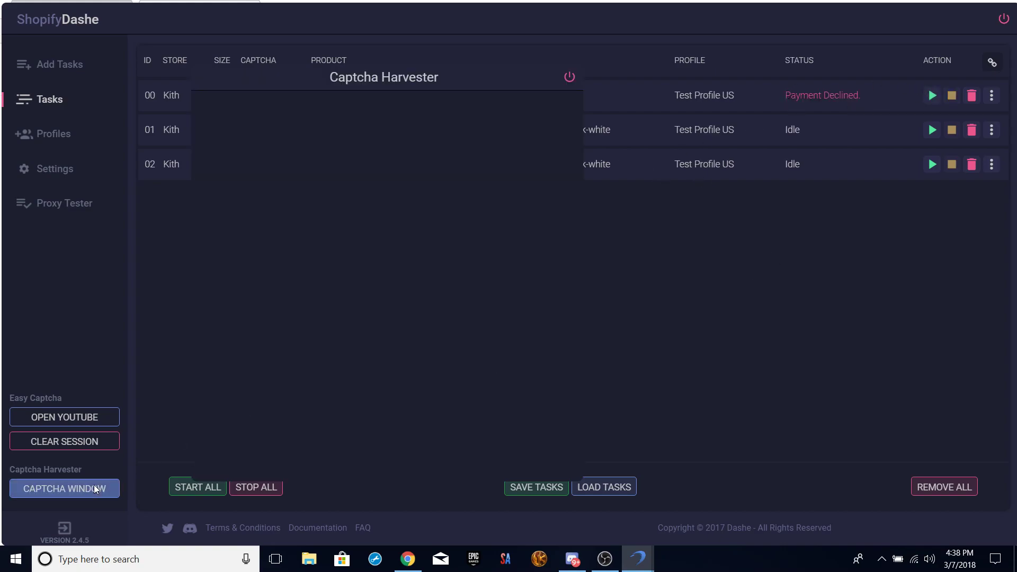
left_click(570, 77)
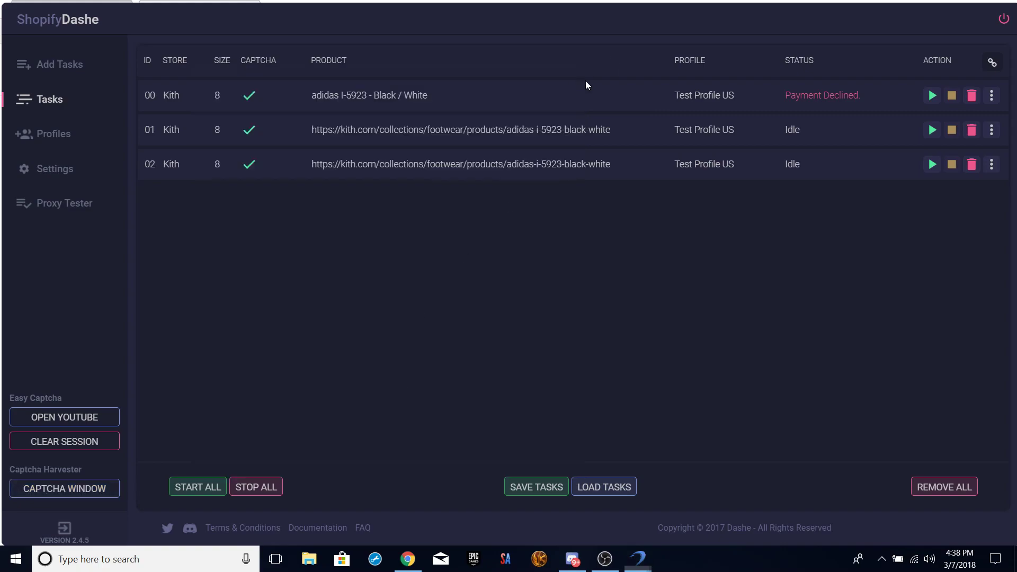
left_click(970, 96)
left_click(971, 96)
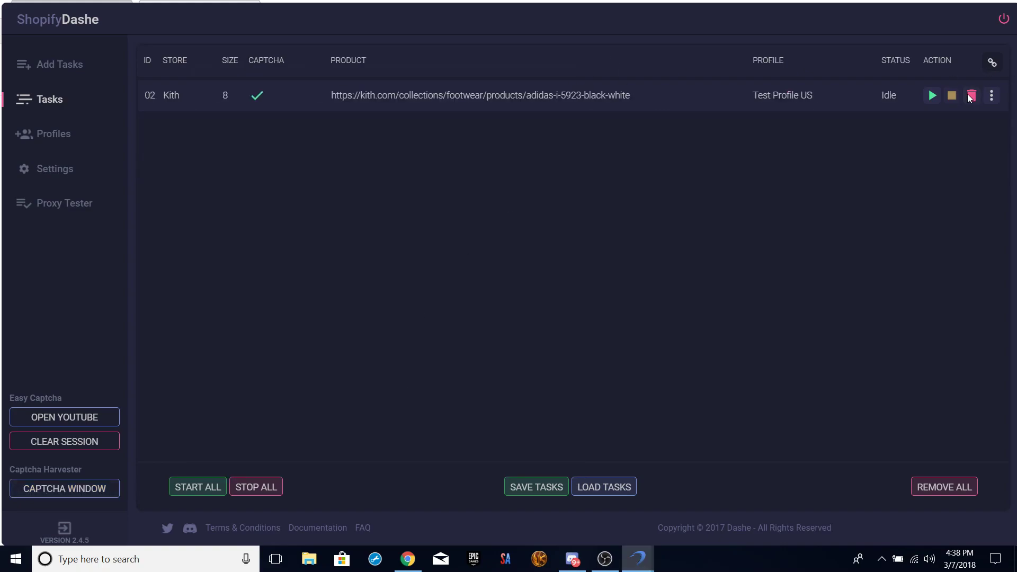
left_click(971, 96)
left_click(938, 478)
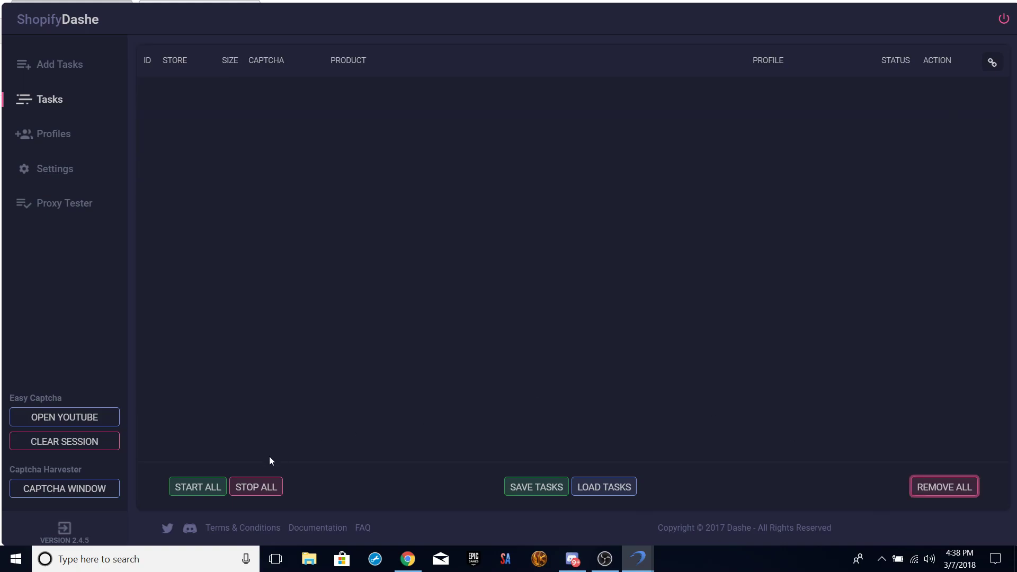